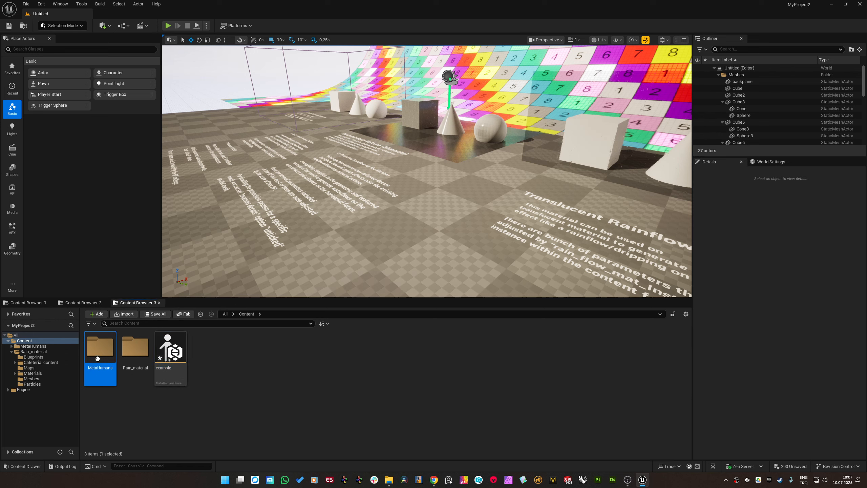
Place the BP_example blueprint from the MetaHumans/example folder on the floor of the level.
double_click(97, 374)
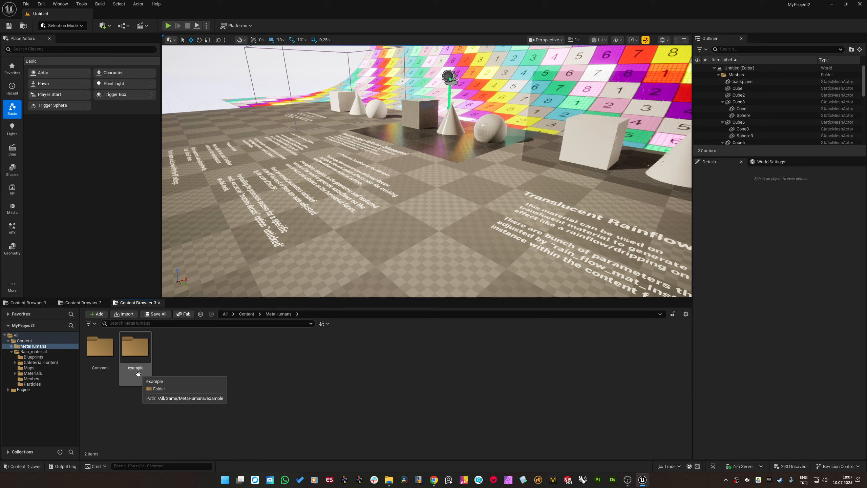
double_click(152, 362)
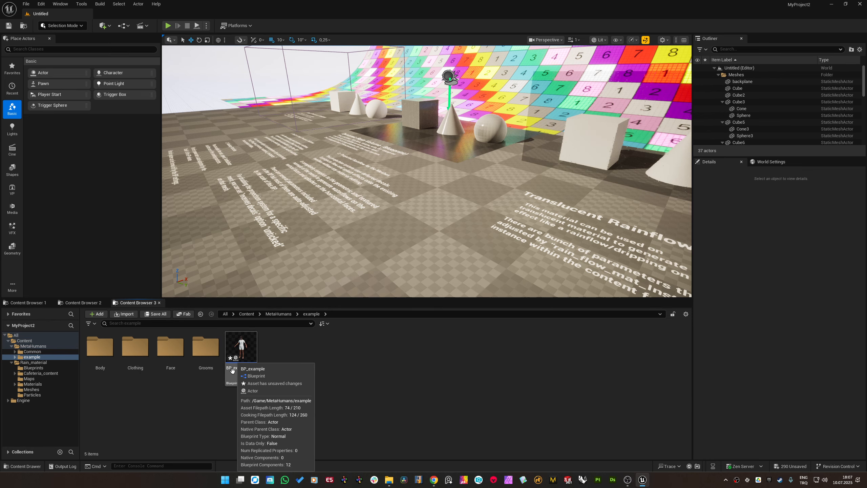
left_click(236, 357)
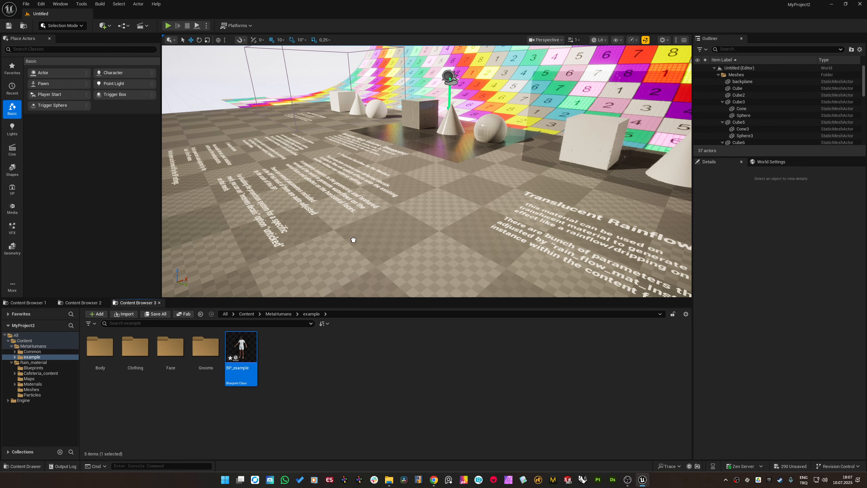
left_click_drag(353, 239, 249, 233)
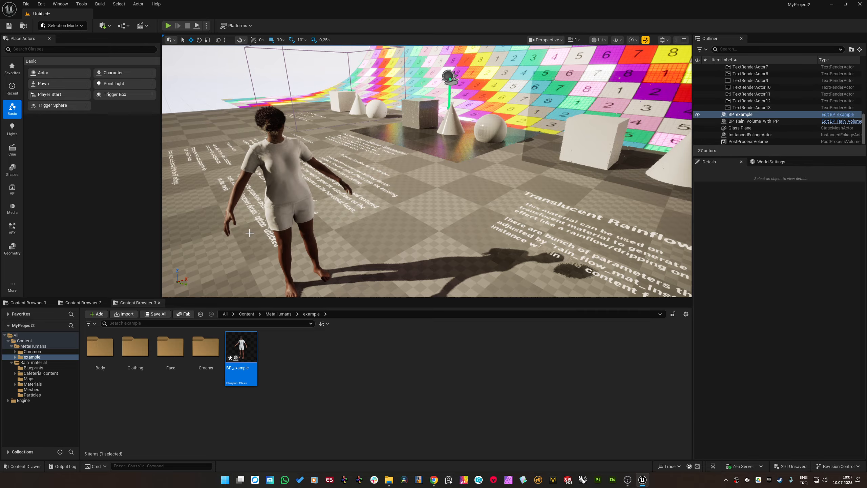
Rotate the placed BP_example character about 80° around its vertical axis and deselect it.
right_click_drag(249, 233, 345, 243)
key("w")
key("a")
key("e")
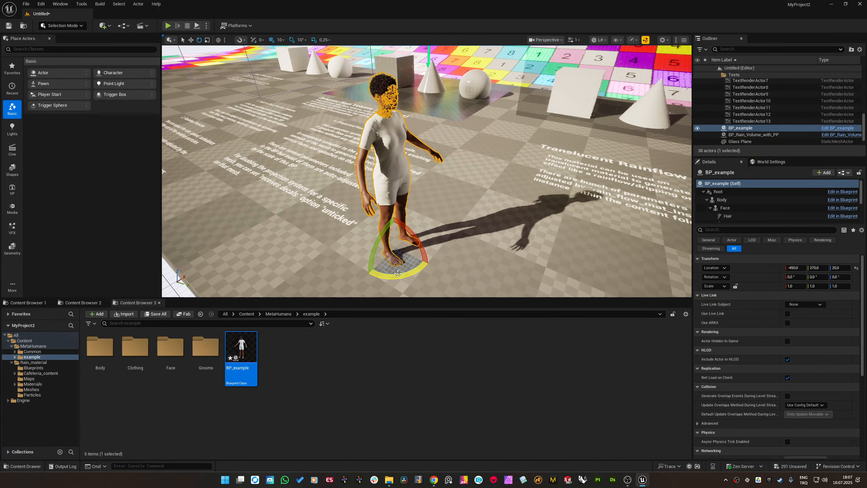
left_click_drag(415, 275, 433, 260)
key("Escape")
Open the placed character's BP_example blueprint for editing and select its Face component in the 3D preview.
right_click_drag(434, 260, 336, 158)
key("w")
key("e")
key("q")
key("e")
key("s")
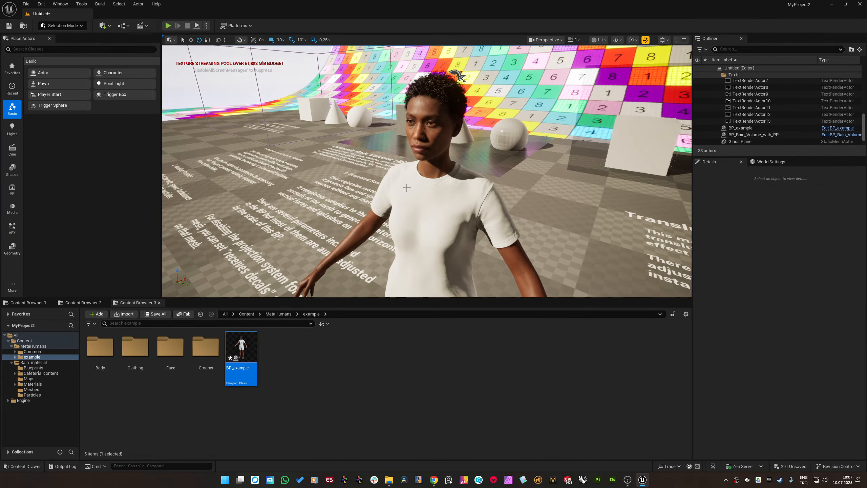
left_click(432, 131)
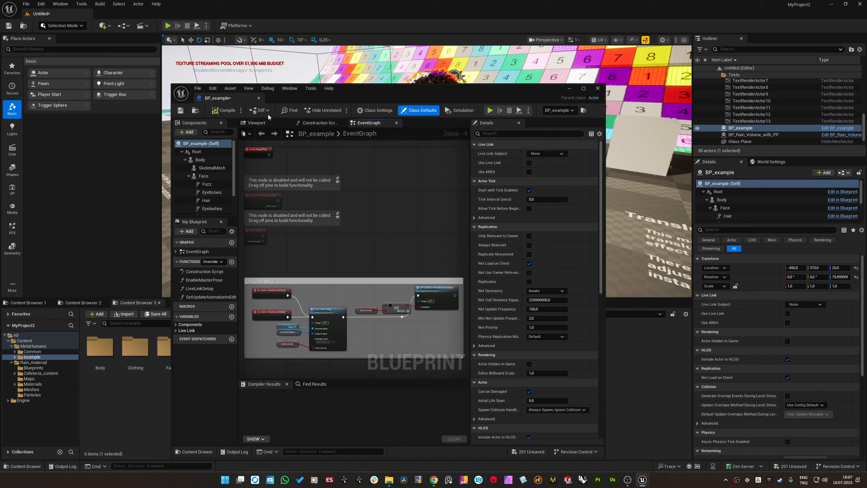
left_click(254, 125)
scroll(347, 212, "up", 5)
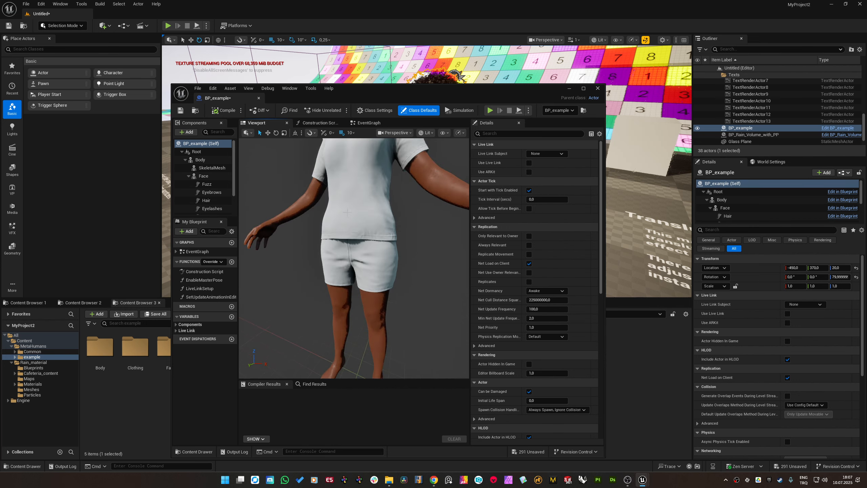
middle_click_drag(347, 212, 352, 199)
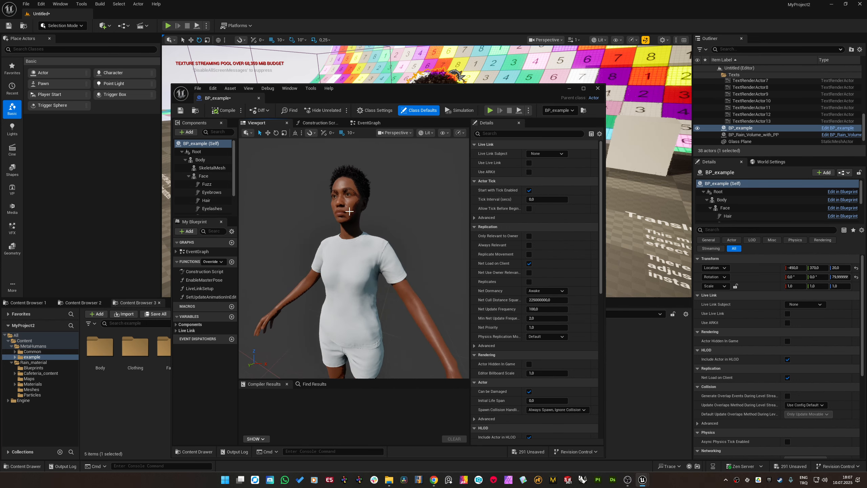
left_click(350, 207)
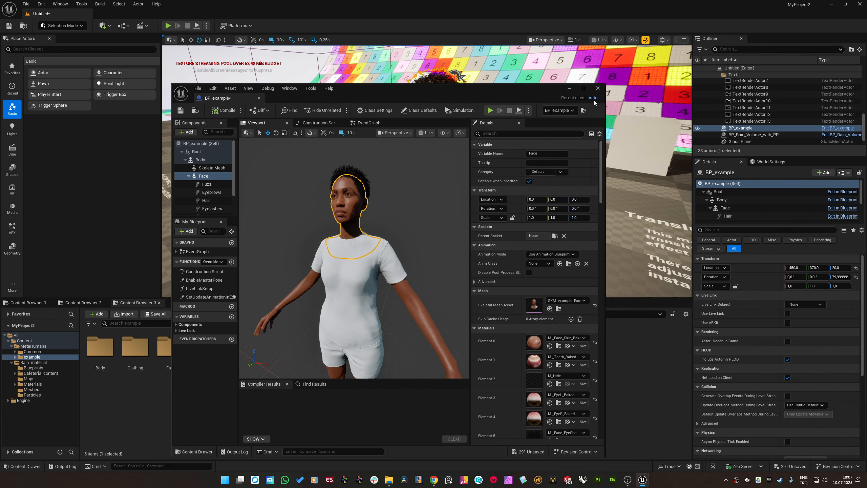
Locate the face's Element 0 material, MI_Face_Skin_Baked_LOD0, among the project assets and close the blueprint editor.
left_click_drag(604, 151, 700, 152)
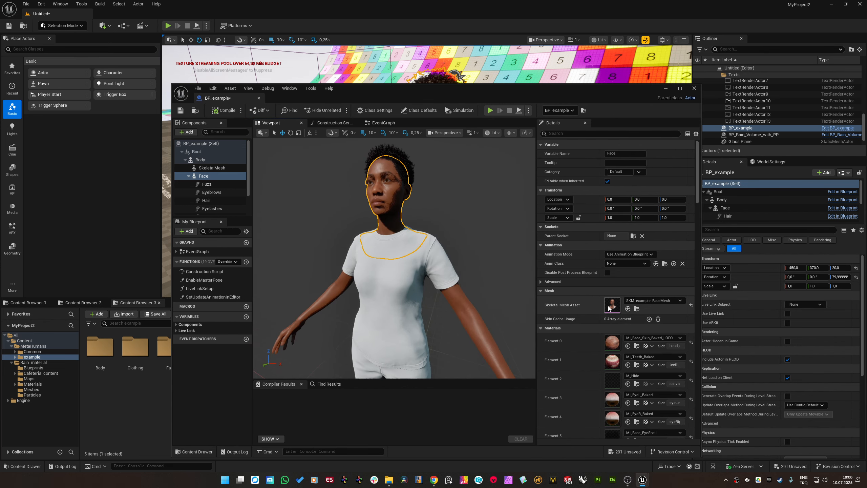
scroll(618, 350, "down", 3)
scroll(619, 350, "down", 2)
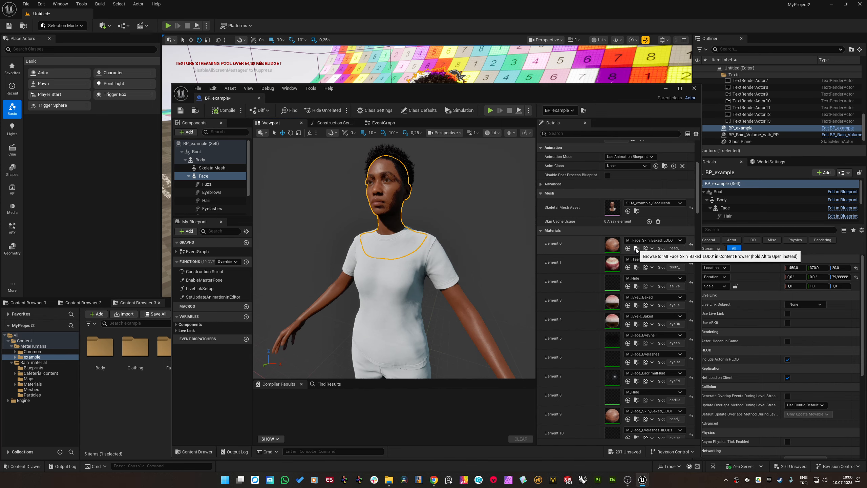
left_click(636, 249)
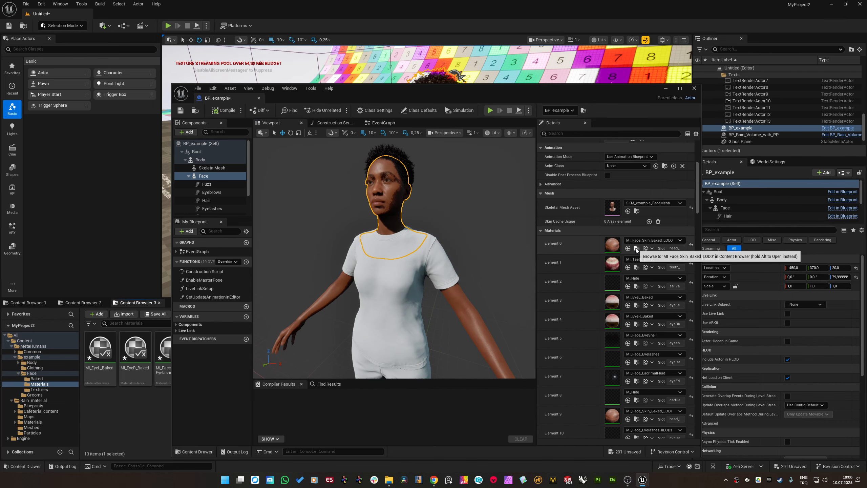
left_click(695, 88)
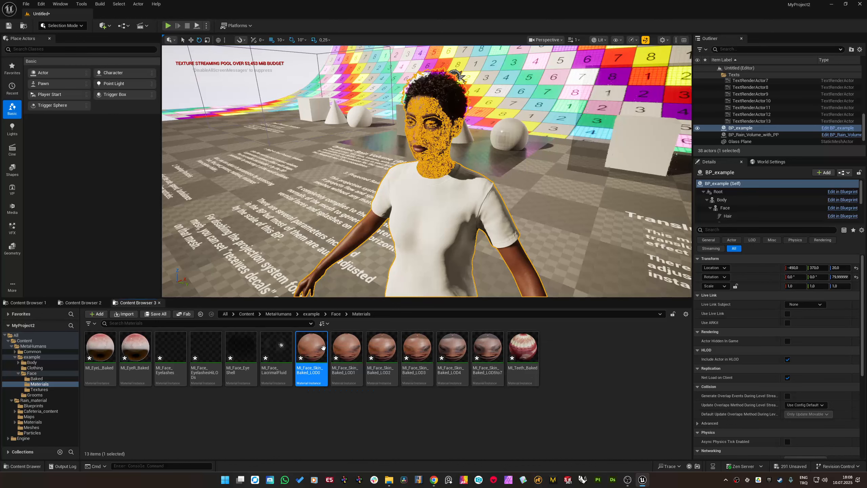
Open the MI_Face_Skin_Baked_LOD0 material instance and, from it, the parent material M_skin_unified_baked.
double_click(314, 351)
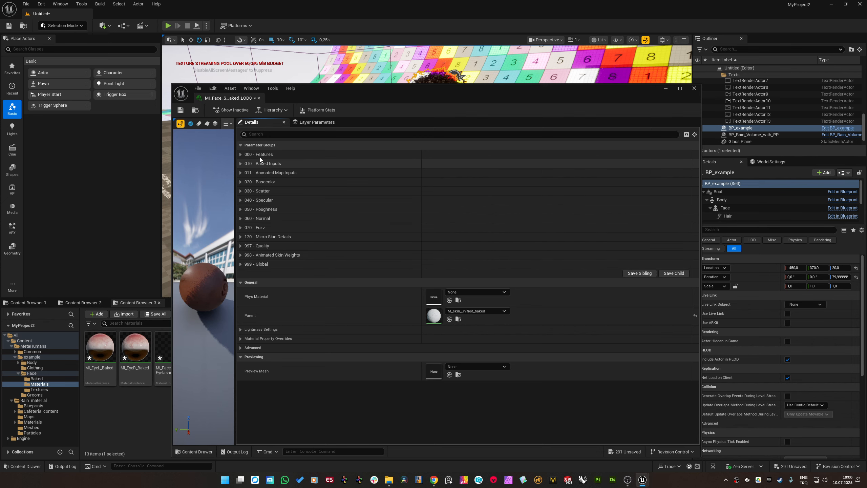
left_click_drag(235, 259, 174, 260)
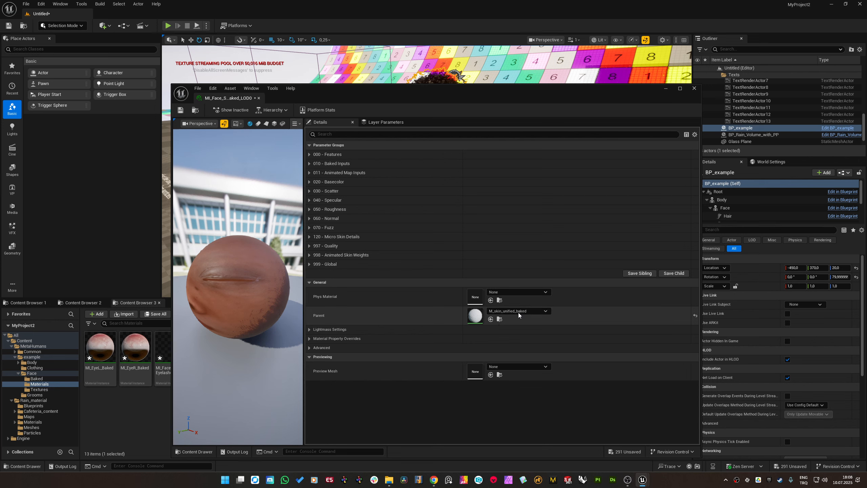
double_click(475, 316)
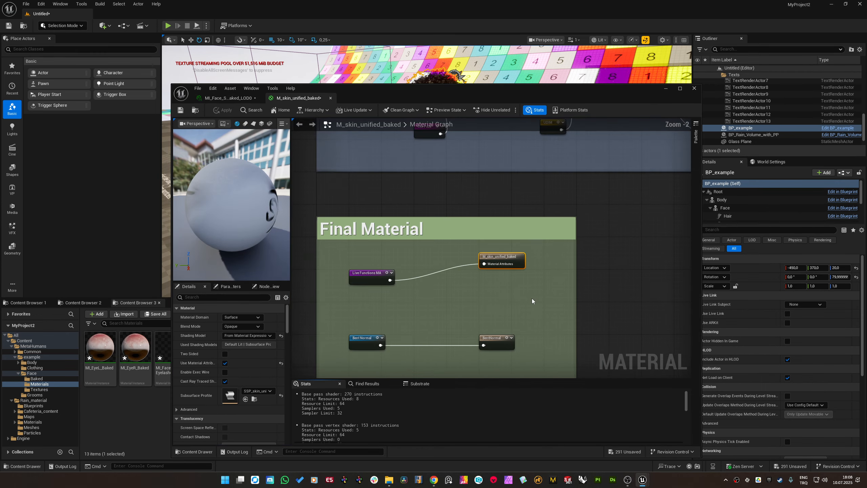
Maximize the material editor and open the MF_skin_bakedInputs function from the Live Inputs group.
double_click(521, 93)
scroll(366, 248, "down", 3)
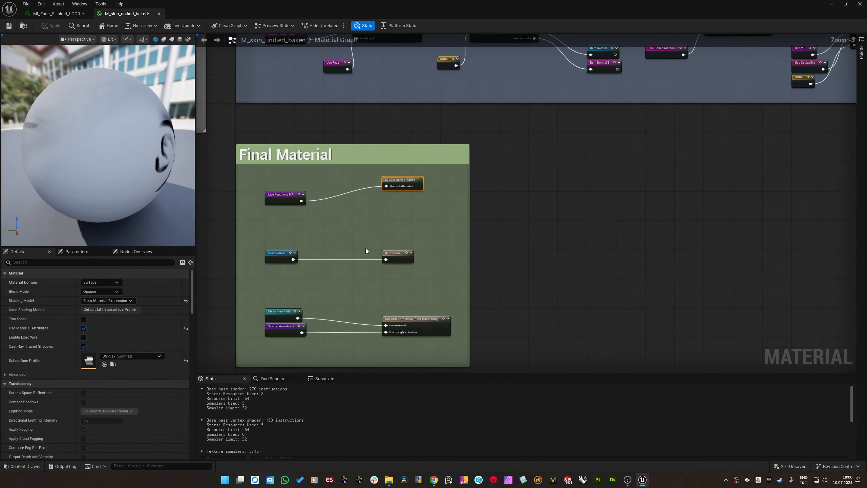
right_click_drag(269, 197, 295, 231)
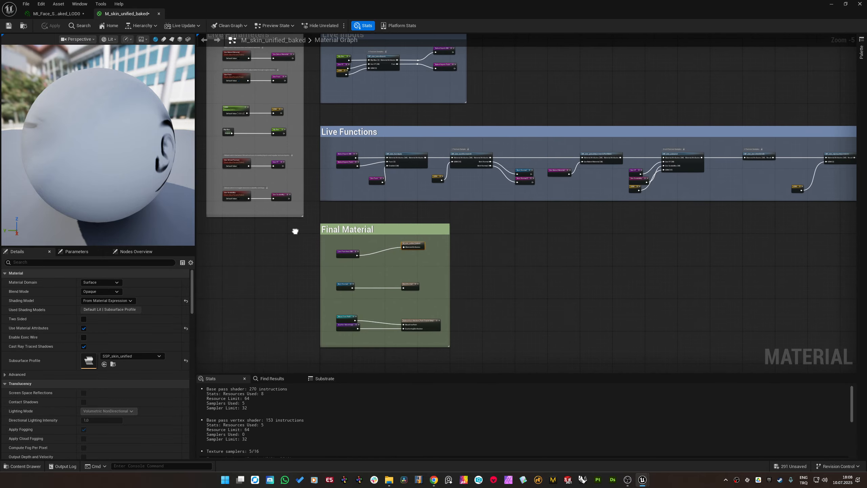
right_click_drag(335, 194, 363, 312)
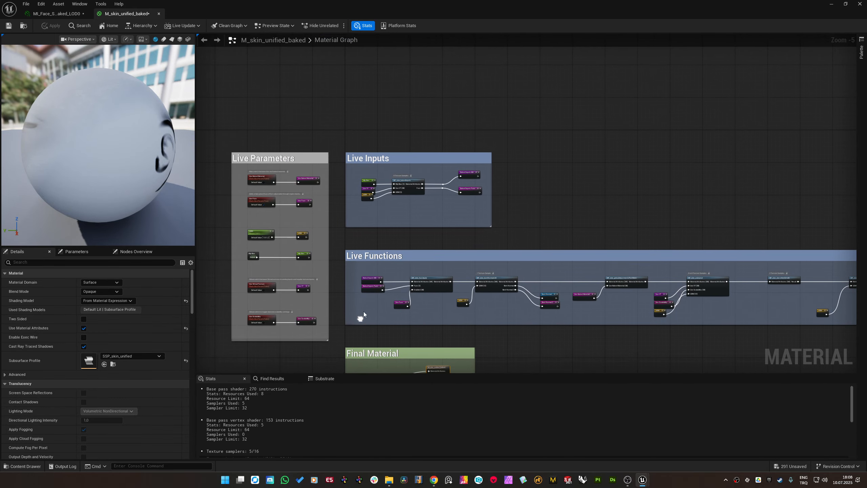
scroll(393, 199, "up", 5)
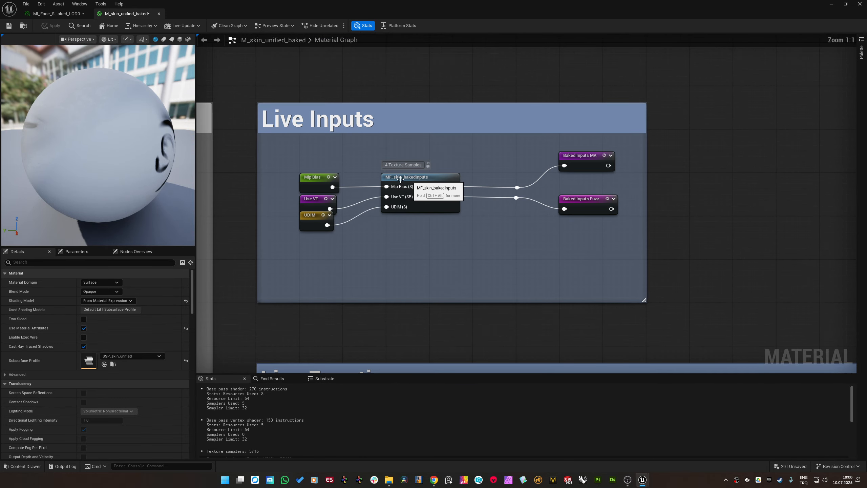
left_click(411, 177)
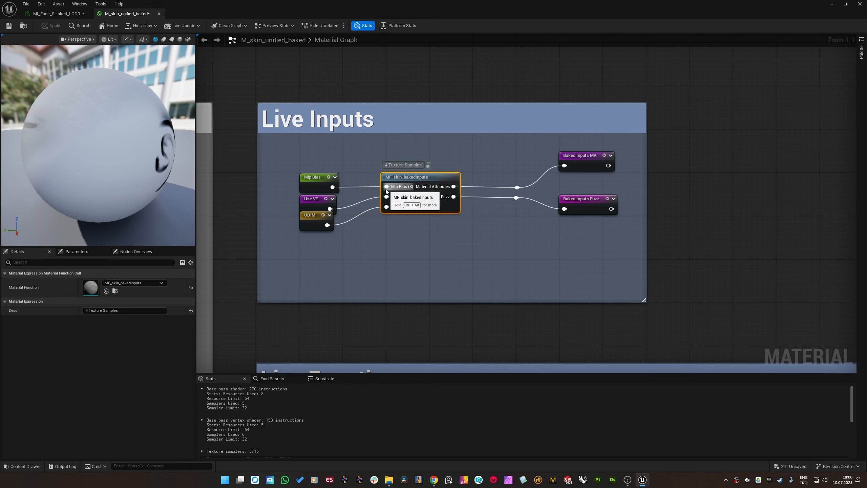
double_click(410, 177)
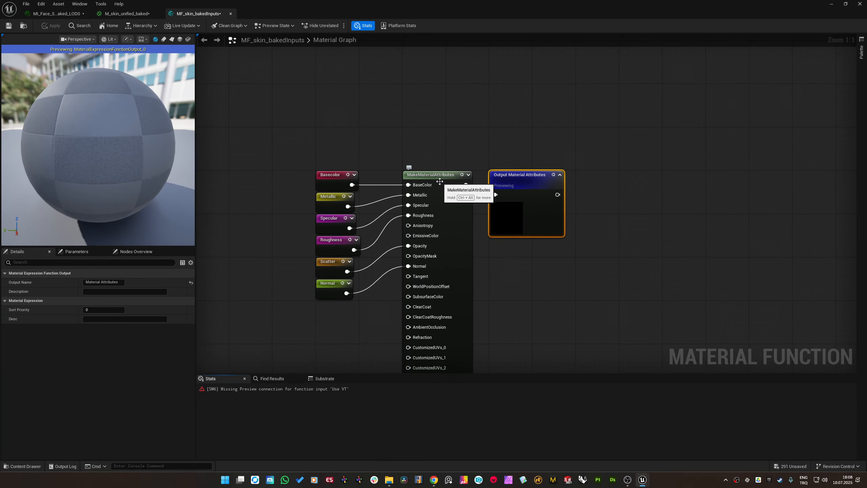
Move the six nodes feeding MakeMaterialAttributes further away from it, and set the Normal node apart from the others.
scroll(439, 184, "down", 1)
scroll(386, 191, "up", 4)
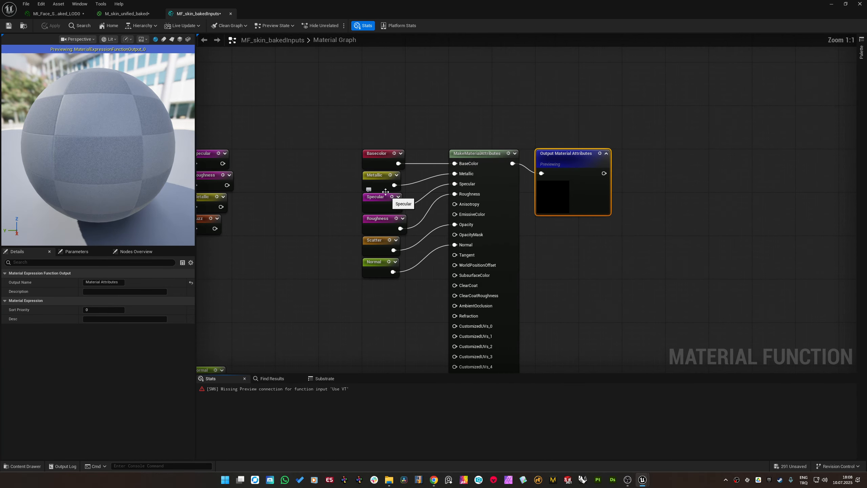
left_click_drag(350, 109, 412, 323)
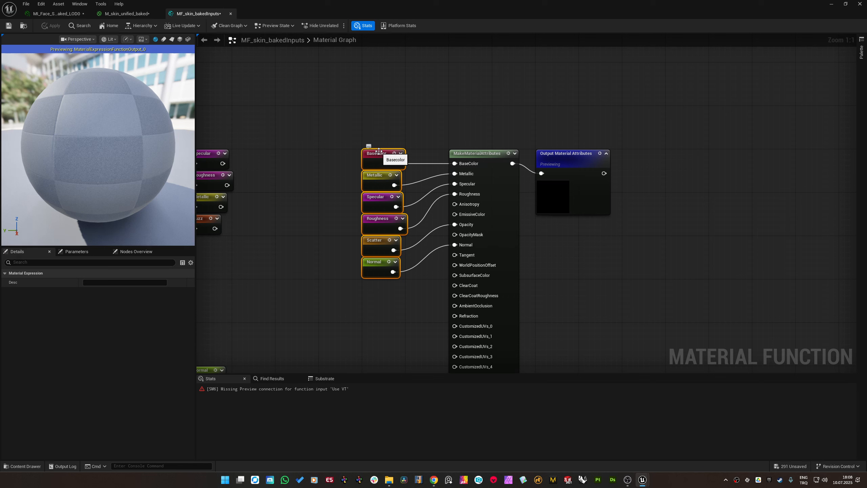
left_click_drag(378, 151, 314, 157)
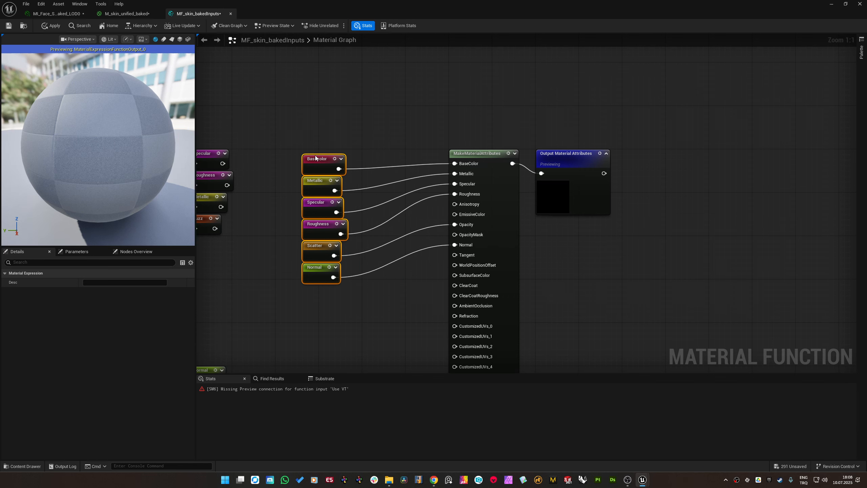
left_click(472, 119)
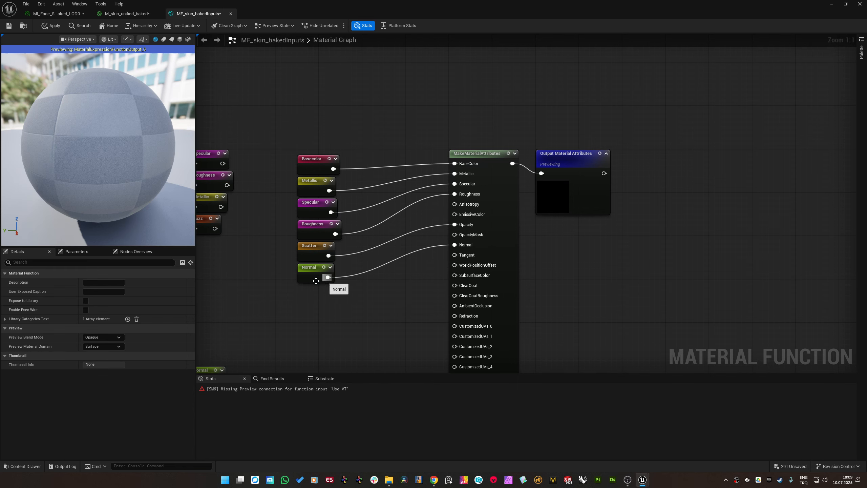
left_click_drag(311, 270, 278, 287)
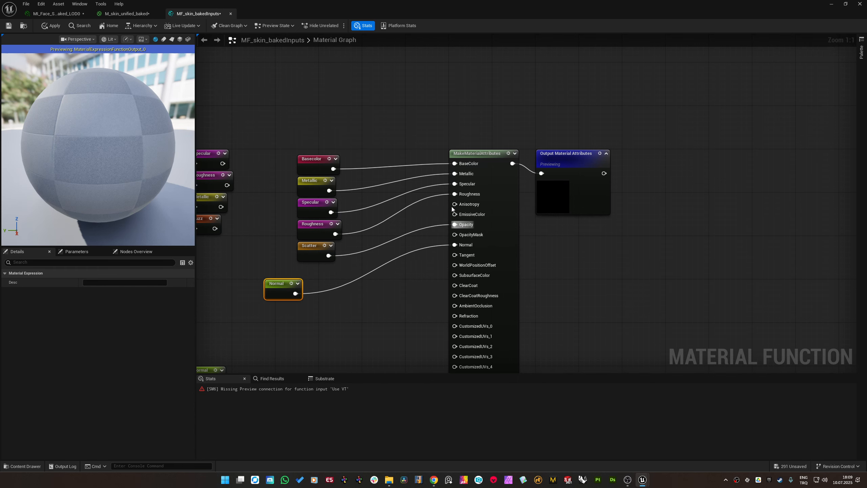
Add ground_rain_normal_overlay_function from the Rain_material/Materials folder to the MF_skin_bakedInputs graph.
left_click_drag(442, 9, 577, 38)
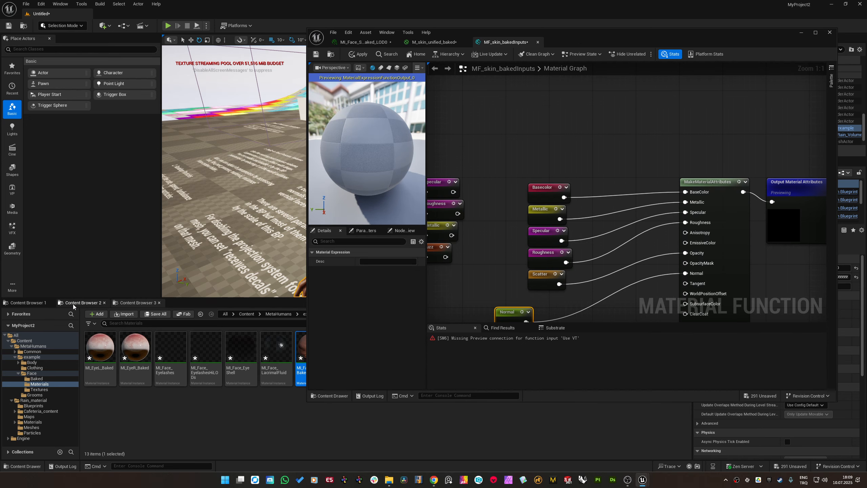
left_click(86, 306)
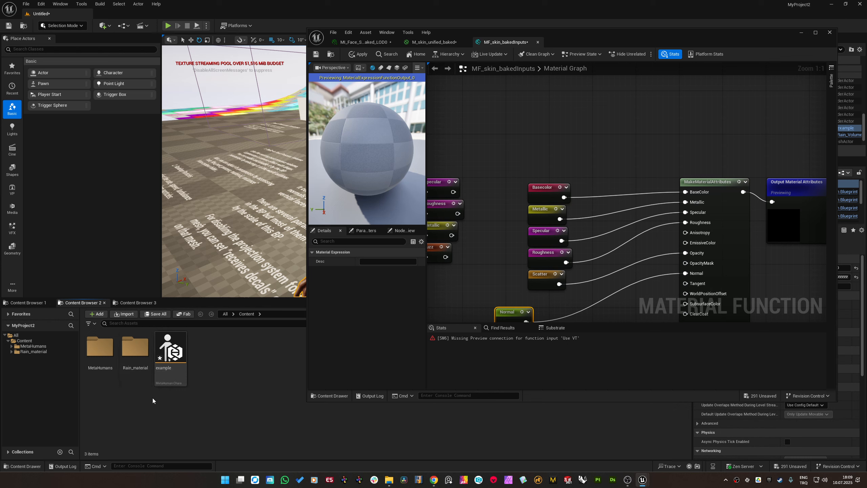
double_click(135, 382)
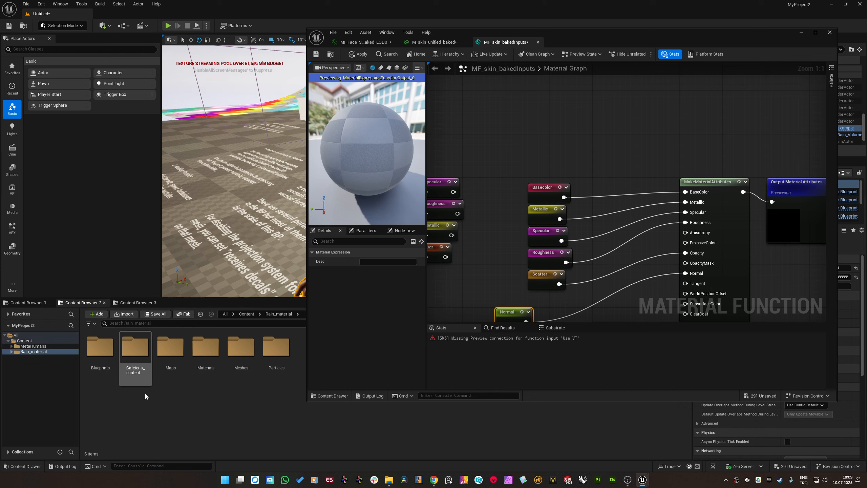
double_click(205, 350)
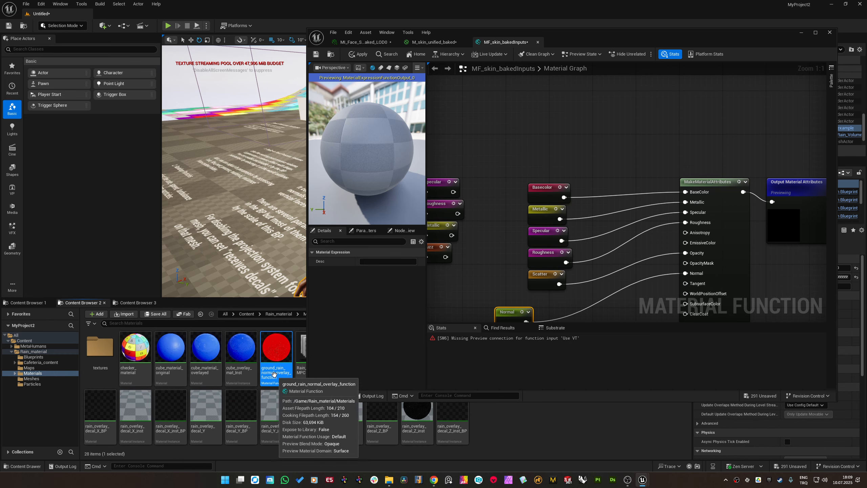
left_click(271, 355)
left_click_drag(271, 355, 576, 303)
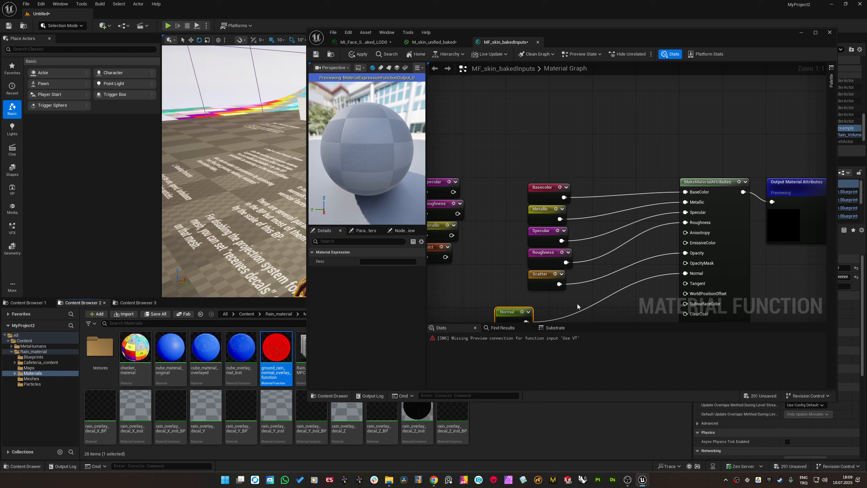
Position the rain overlay function beside the Normal node and connect Normal to its Existing normal map input.
double_click(593, 33)
right_click_drag(324, 340, 389, 310)
left_click_drag(350, 253, 307, 248)
left_click_drag(445, 251, 391, 268)
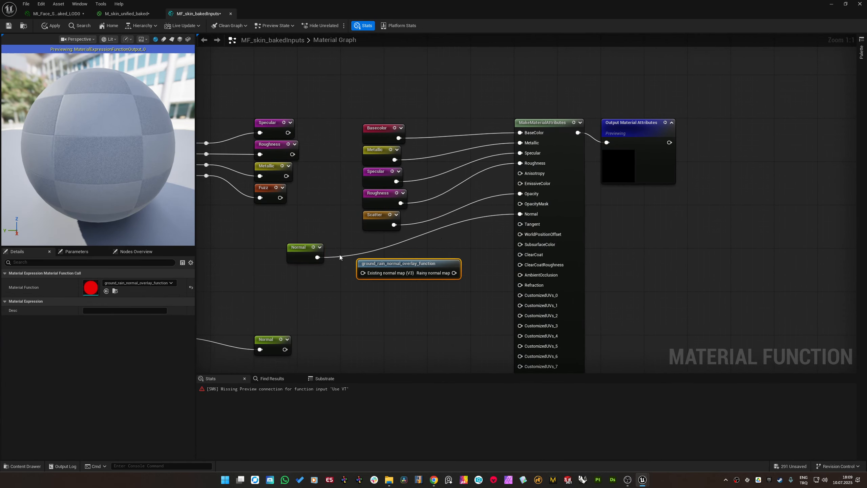
left_click_drag(316, 257, 363, 272)
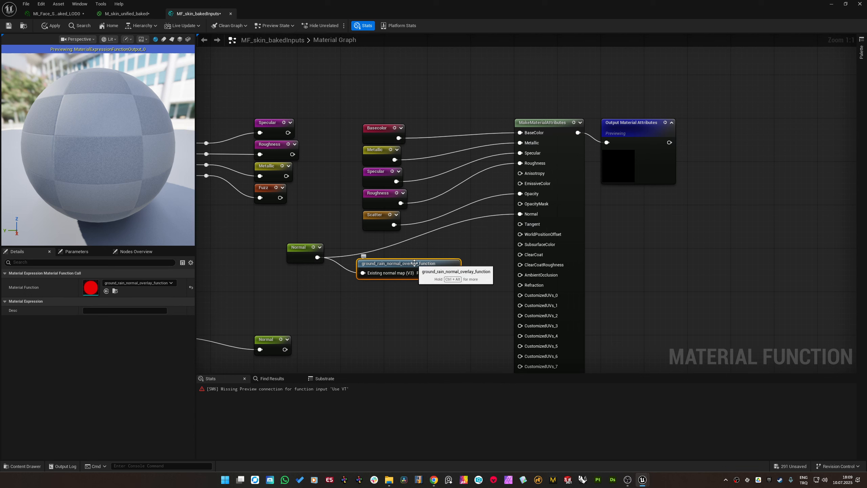
Connect the rain overlay function's Rainy normal map output to the Normal input of MakeMaterialAttributes.
left_click_drag(453, 274, 532, 214)
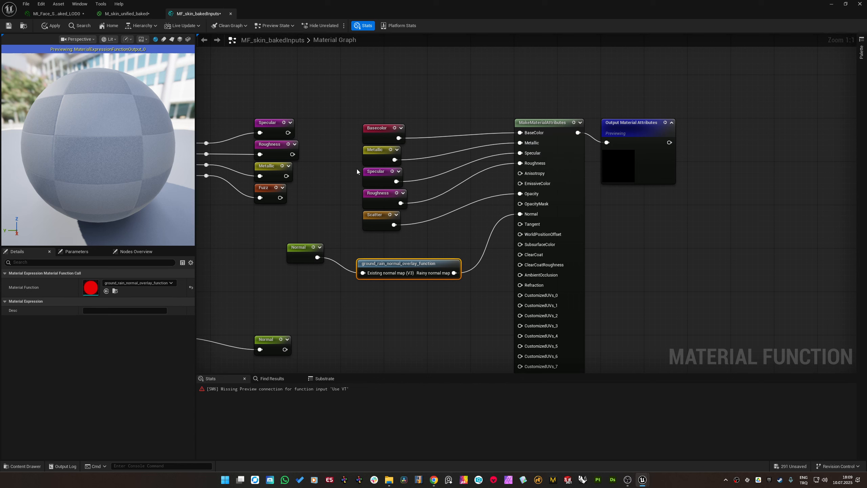
left_click(465, 225)
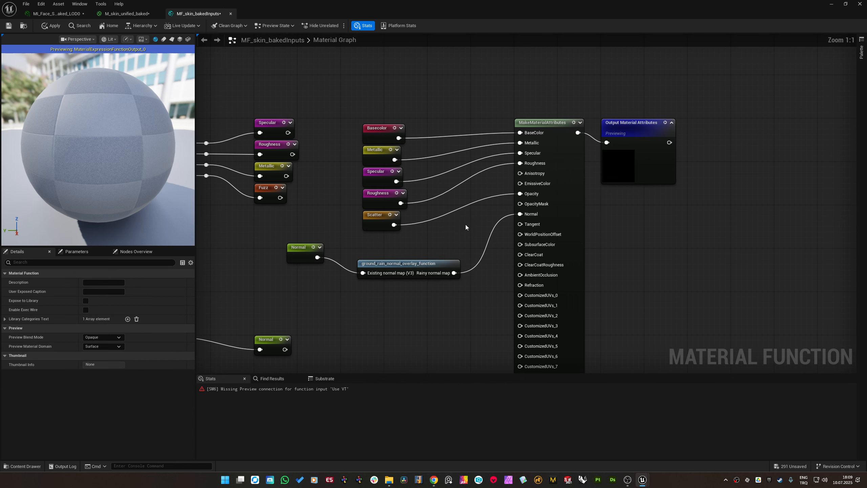
Move the Roughness node away from its column and add a Multiply node fed by its output above the Basecolor node.
left_click_drag(381, 194, 352, 198)
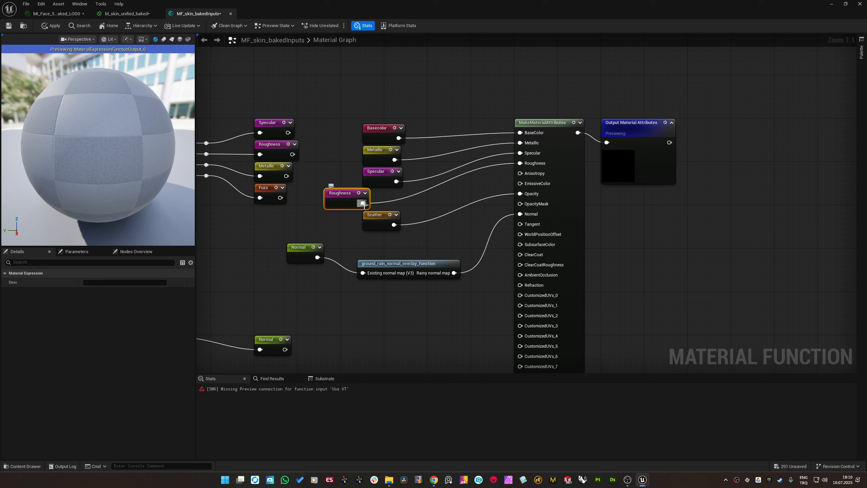
left_click_drag(363, 203, 422, 85)
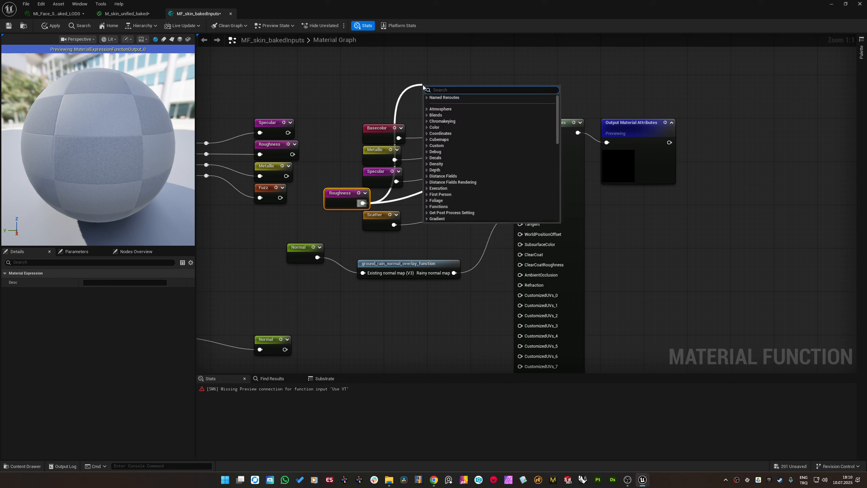
type("mult")
key("Return")
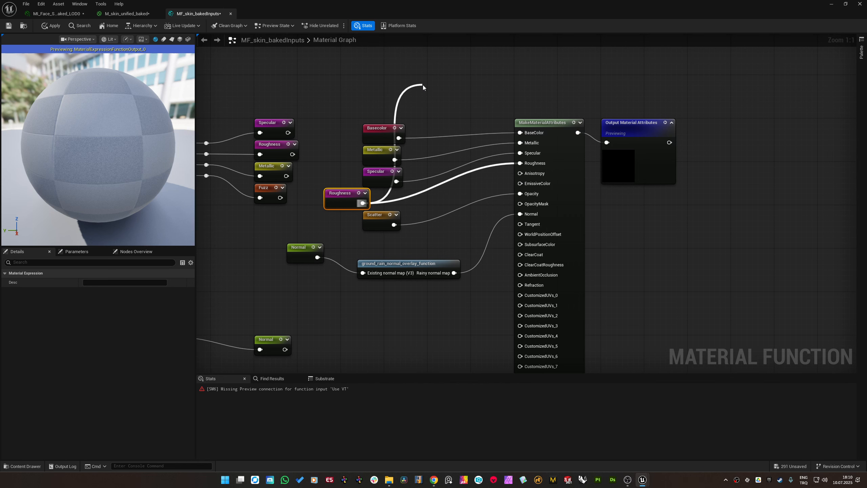
Add a Constant with value 1 to the Multiply node's B input and place it clear of the node.
left_click_drag(427, 111, 383, 78)
type("cons")
key("Return")
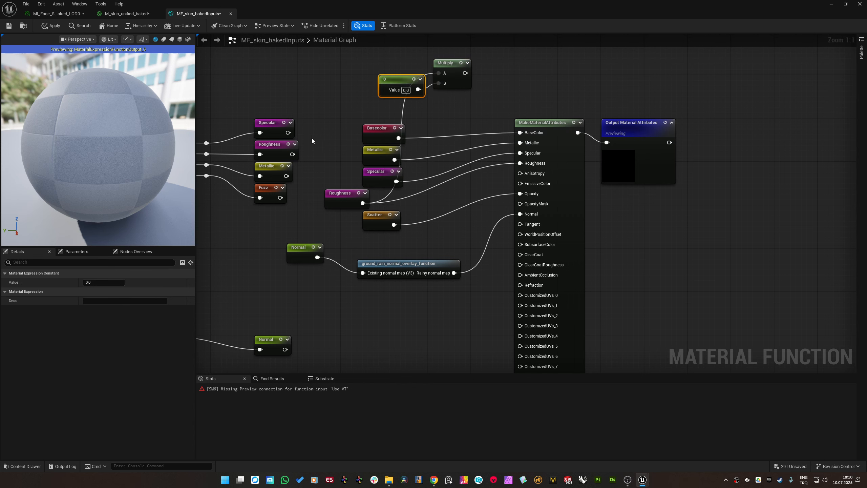
left_click(111, 282)
type("1")
key("Return")
left_click_drag(396, 82, 363, 82)
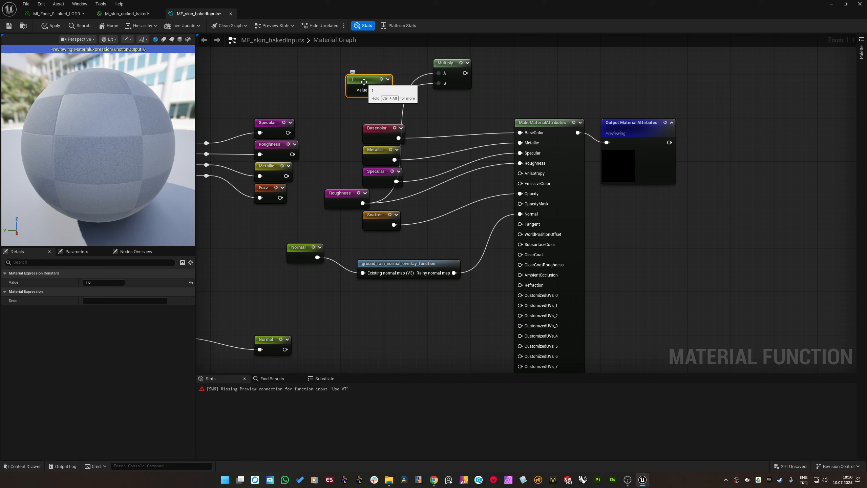
Convert the constant feeding Multiply into a parameter named "roughness multiplier".
right_click(364, 84)
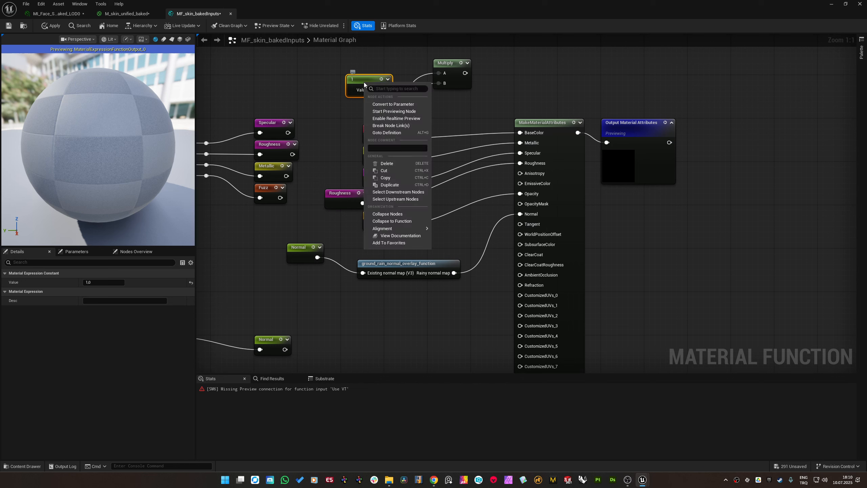
left_click(379, 104)
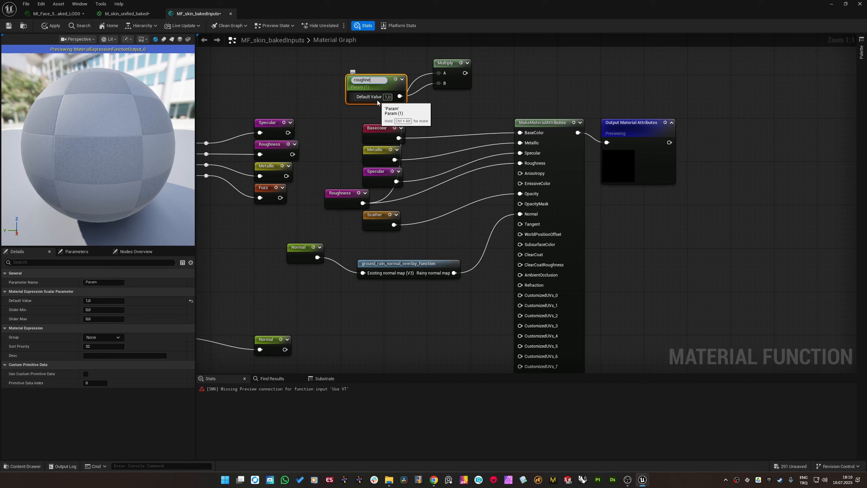
type("roughness multipl")
type("ier")
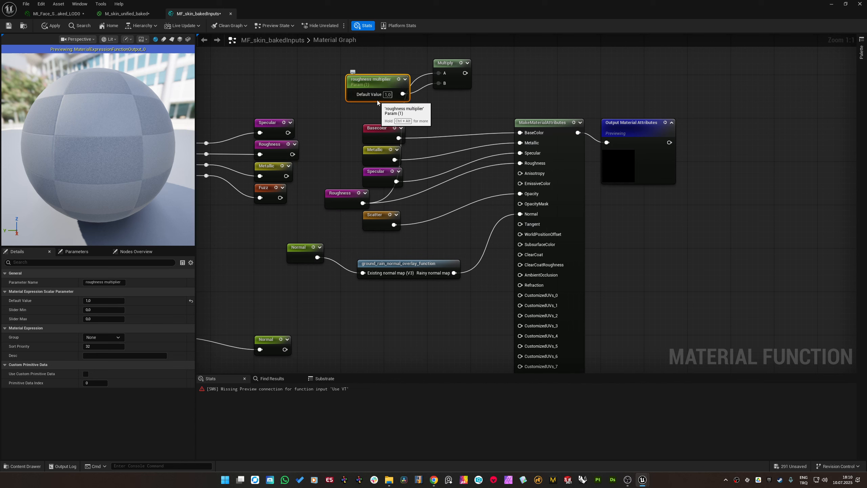
key("Return")
Route the Multiply output into MakeMaterialAttributes' Roughness, realign the Roughness node, and close the function with its changes applied.
left_click_drag(464, 73, 520, 164)
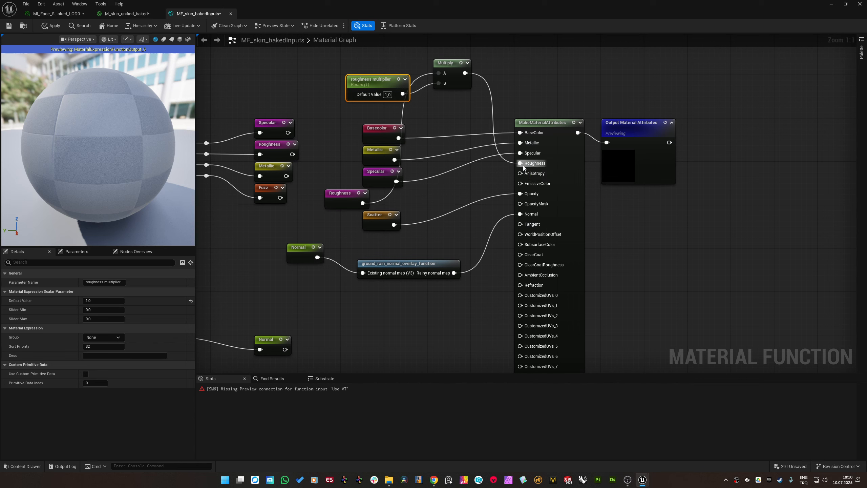
left_click_drag(343, 197, 392, 193)
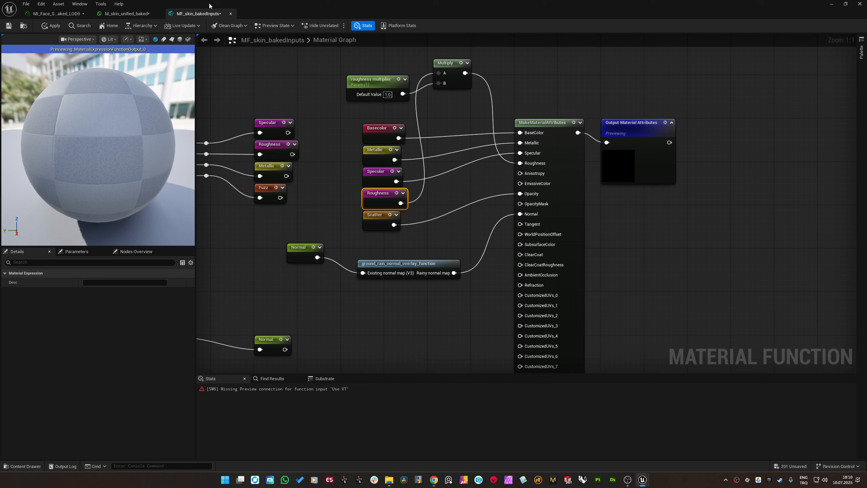
left_click(231, 14)
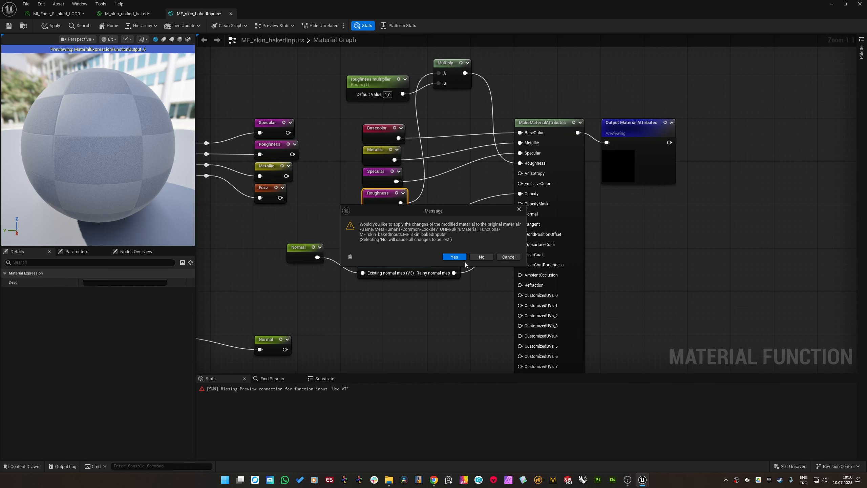
left_click(454, 258)
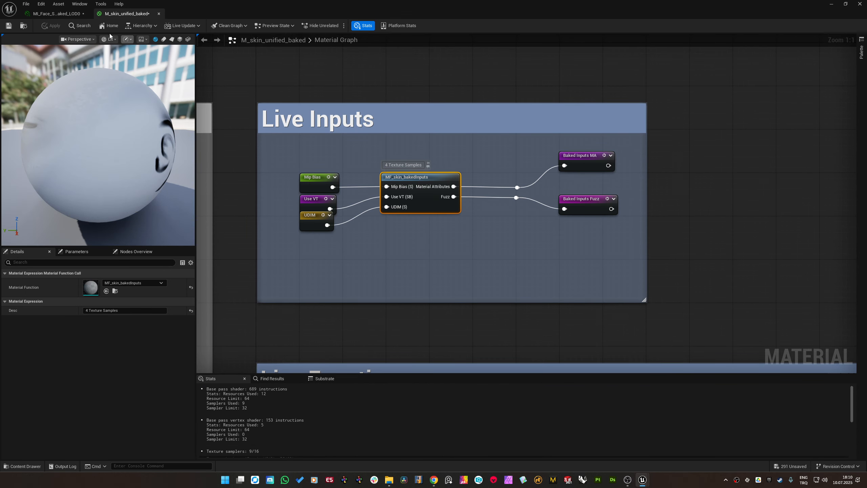
Restore and narrow the material editor window so the MetaHuman's face is unobstructed in the level viewport.
left_click_drag(480, 6, 379, 208)
key("Escape")
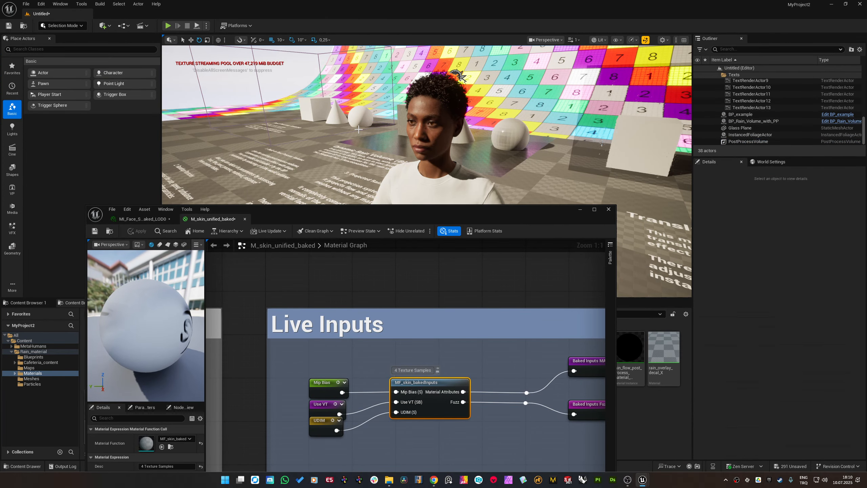
mouse_move(358, 166)
left_mouse_down()
mouse_move(355, 113)
mouse_move(355, 151)
left_mouse_up()
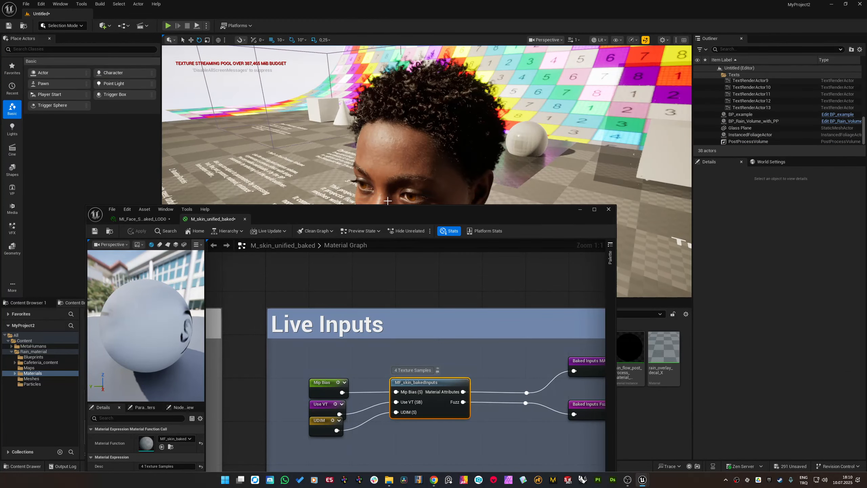
left_click_drag(394, 212, 374, 85)
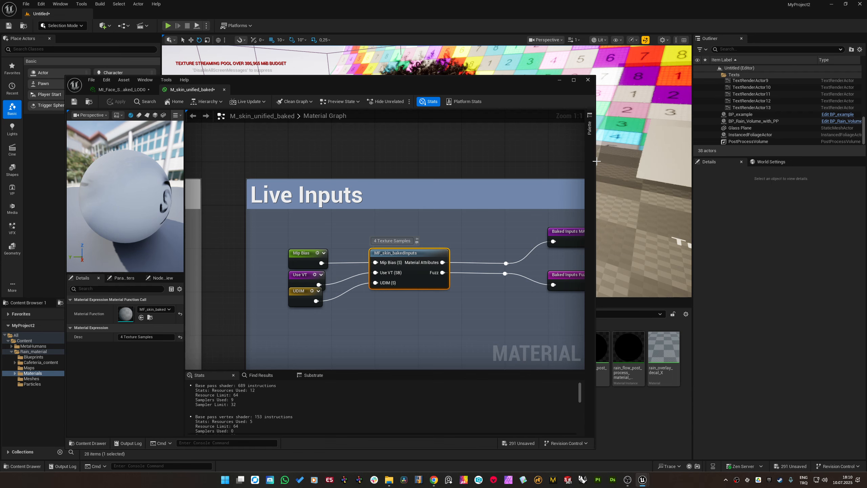
left_click_drag(595, 162, 289, 161)
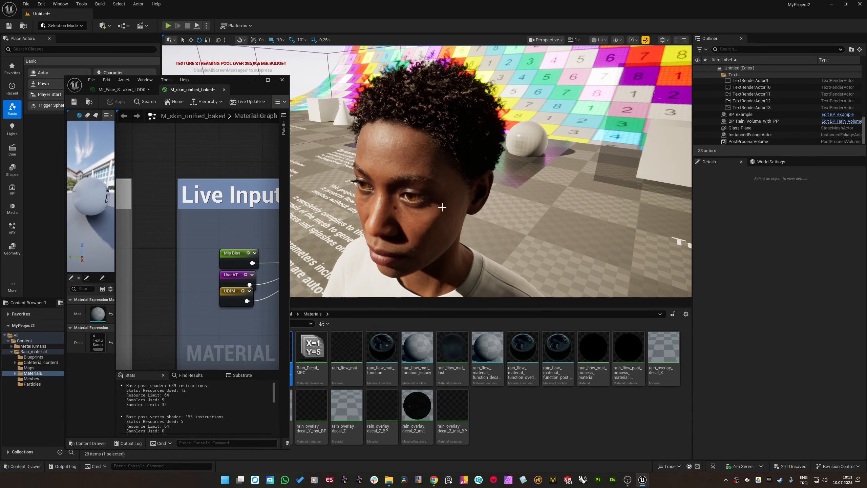
scroll(377, 207, "down", 3)
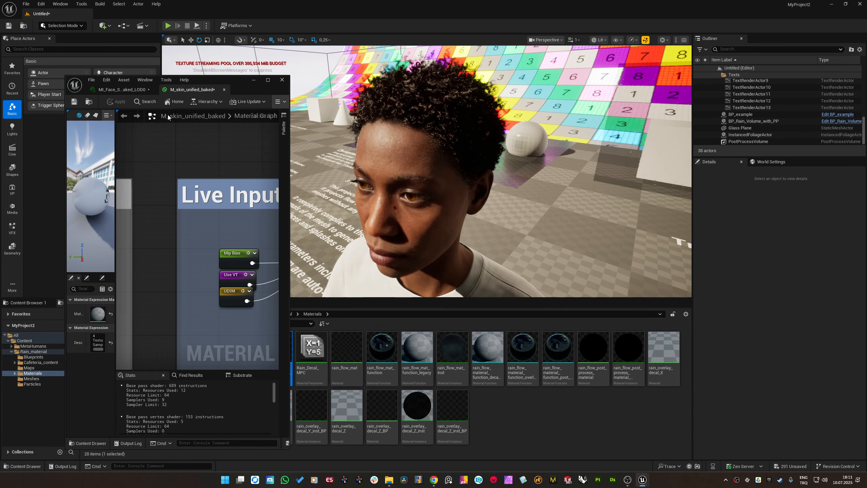
In the face skin material instance, override the UV multiplier under Global Scalar Parameter Values with 0,5.
left_click(121, 90)
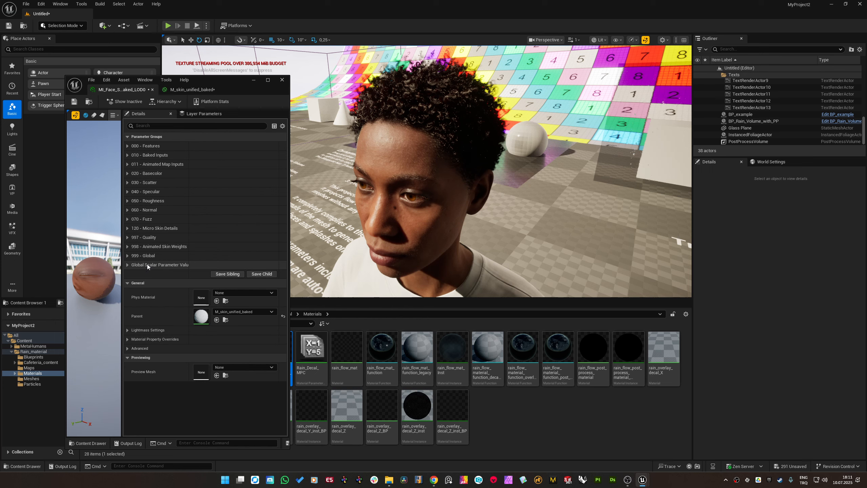
left_click_drag(188, 256, 210, 249)
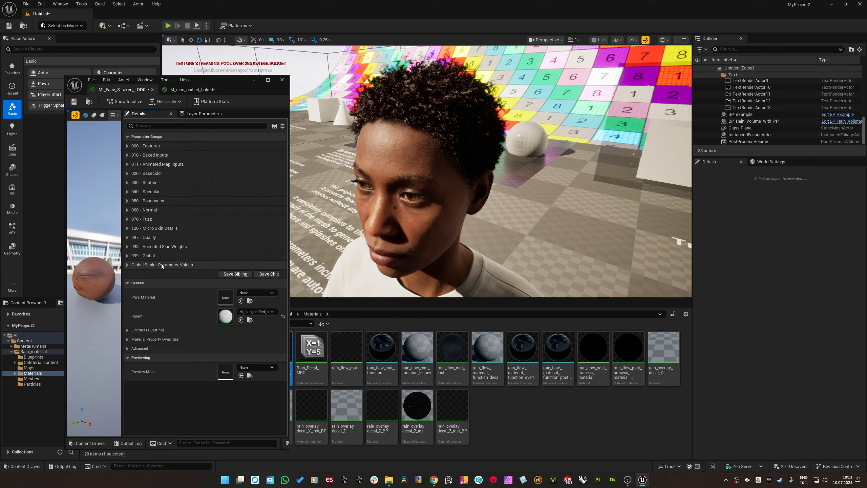
left_click(128, 264)
scroll(146, 246, "down", 2)
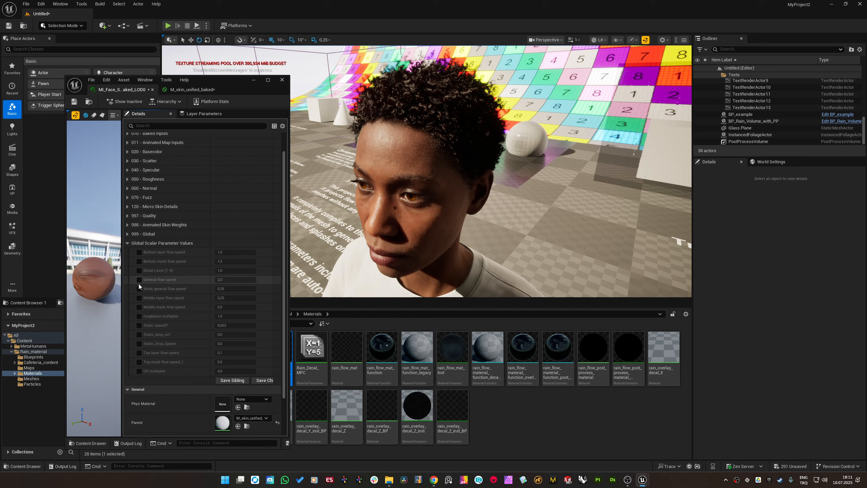
left_click(138, 371)
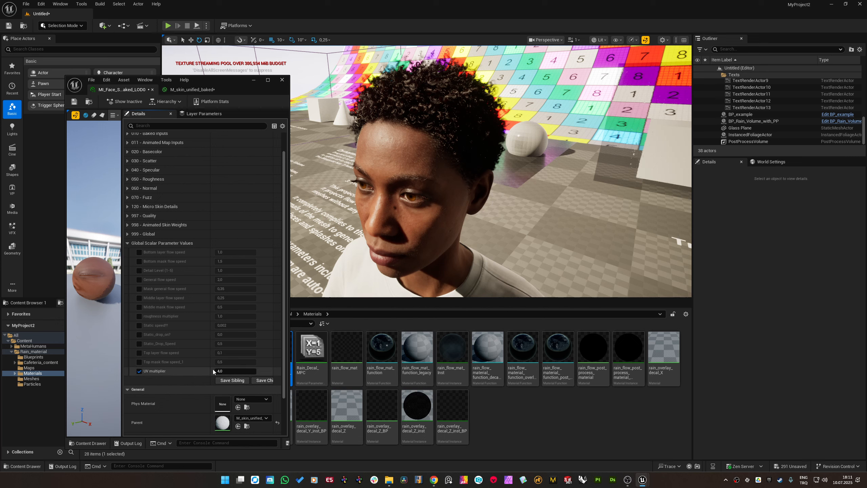
left_click(225, 370)
type(",5")
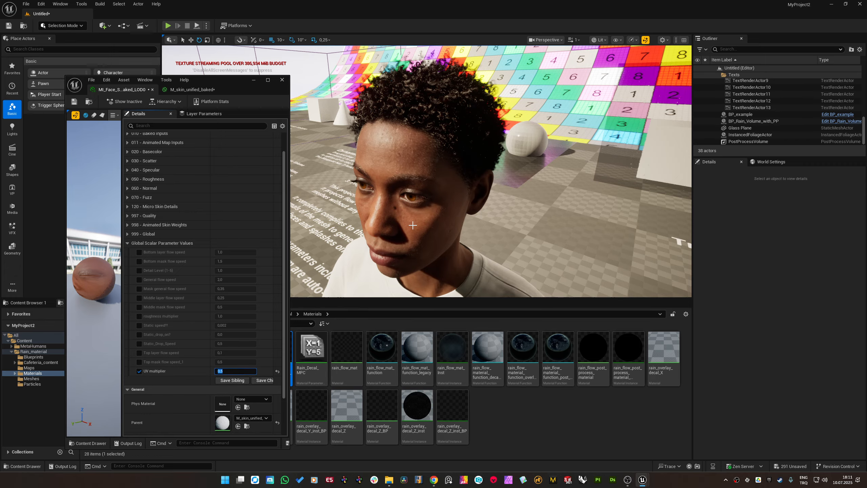
key("Return")
Reduce the face material instance's UV multiplier to 0,25 and check the rain pattern on the face up close.
left_click(418, 198)
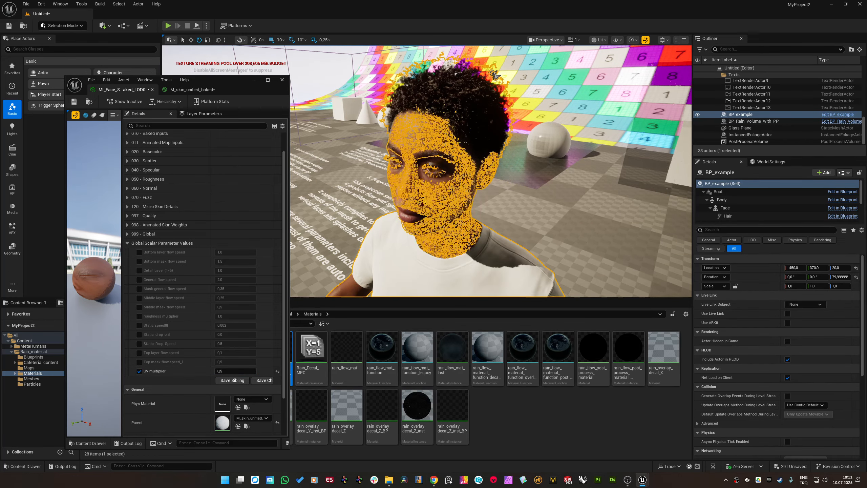
left_click(373, 191)
key("w")
mouse_move(373, 190)
right_mouse_down()
mouse_move(374, 199)
mouse_move(375, 187)
right_mouse_up()
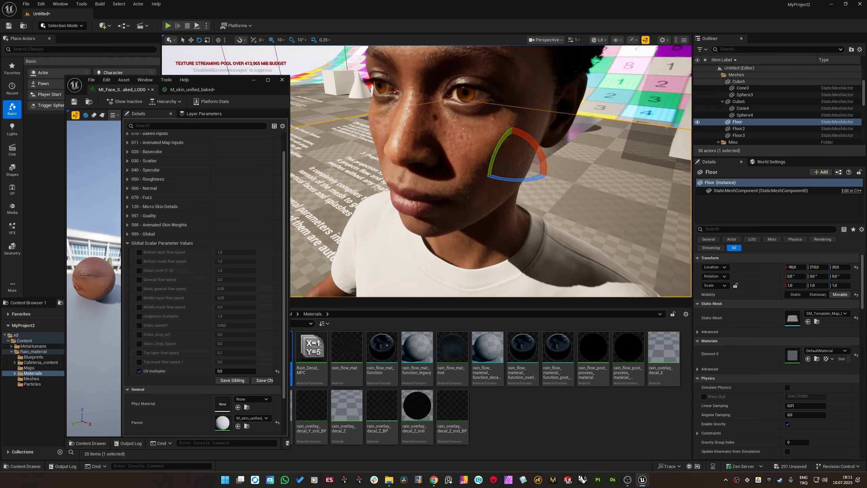
left_click(226, 371)
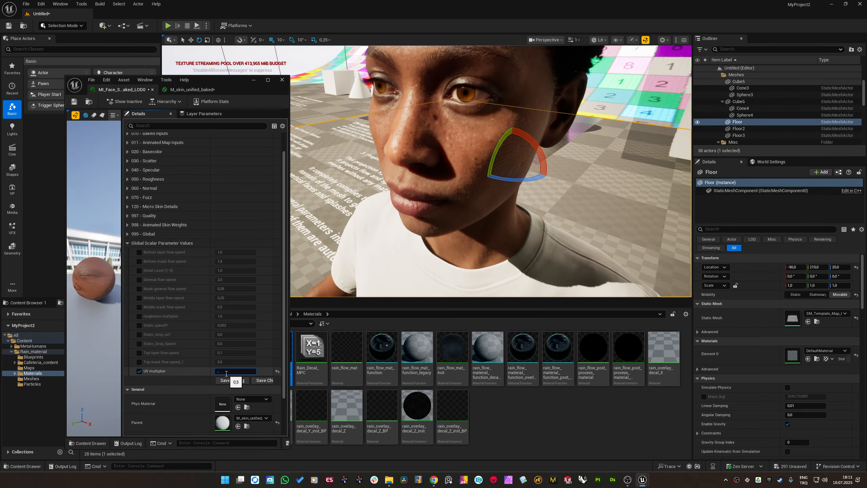
type(",25")
key("Return")
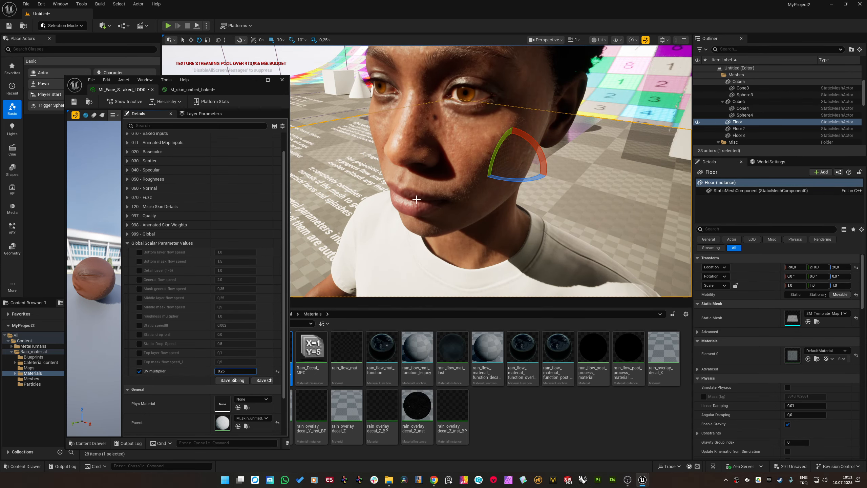
right_click_drag(416, 199, 418, 175)
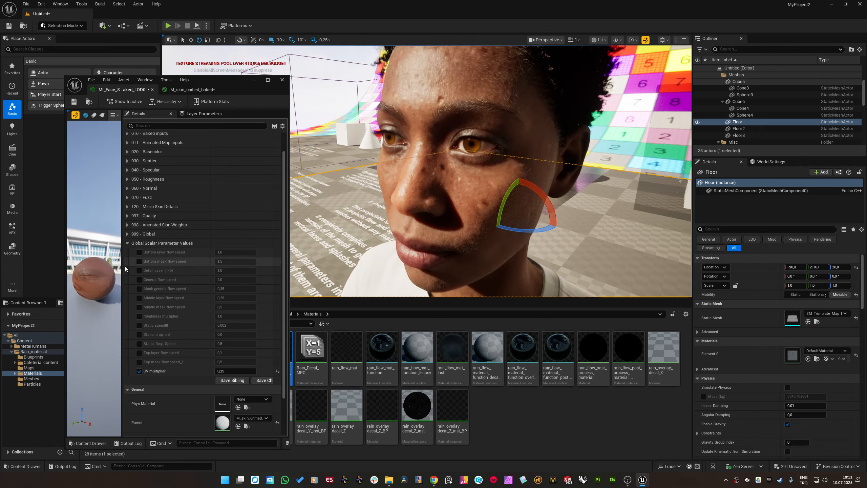
Override General flow speed with 1 in the face material instance and clear the level selection.
left_click(139, 279)
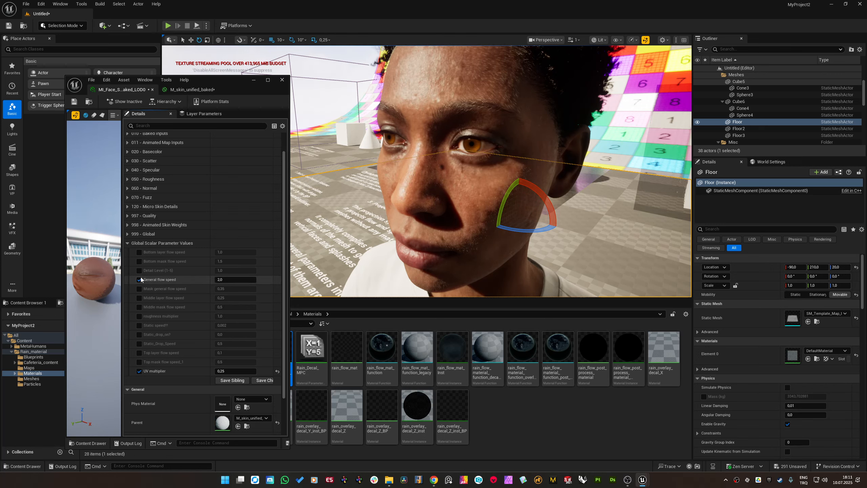
left_click(222, 278)
type("1")
key("Return")
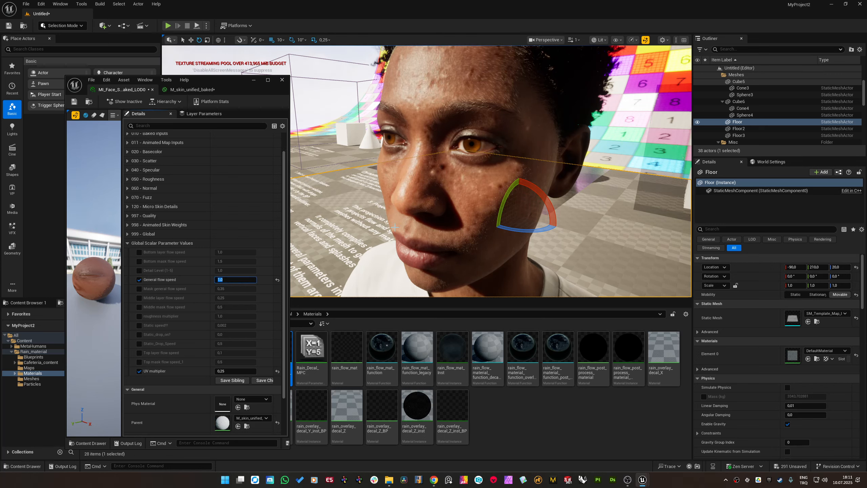
left_click(359, 214)
key("Escape")
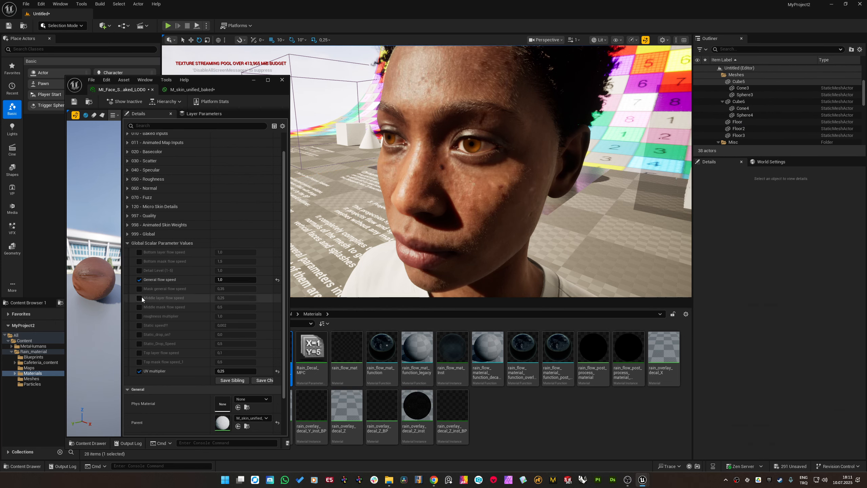
Override the roughness multiplier with 0,416 and check the wet look on the MetaHuman's skin.
left_click(138, 316)
left_click_drag(244, 316, 266, 316)
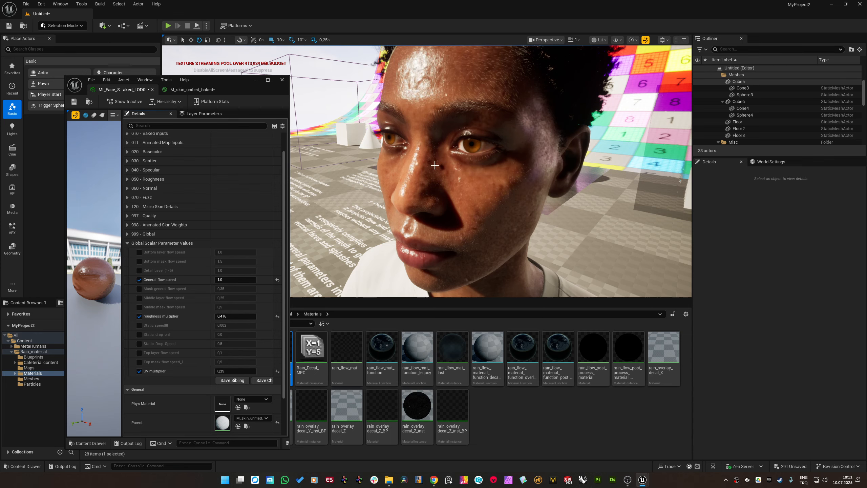
left_click_drag(460, 141, 418, 160)
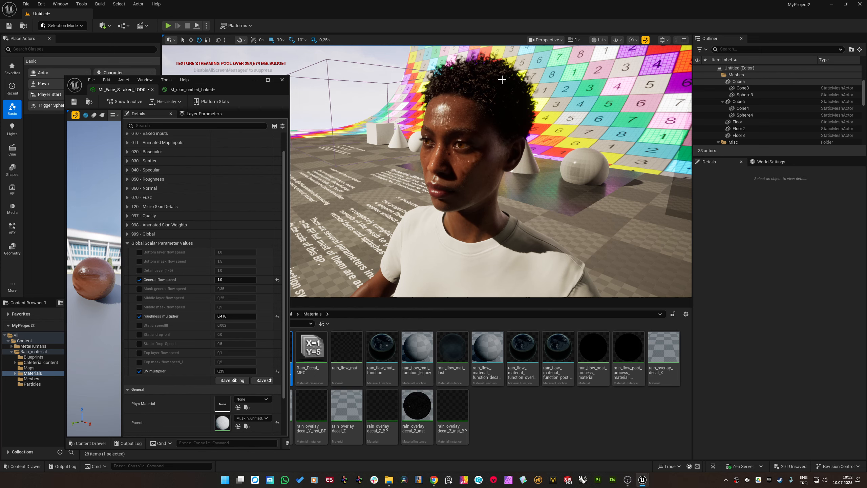
mouse_move(470, 207)
middle_mouse_down()
mouse_move(491, 236)
mouse_move(470, 205)
middle_mouse_up()
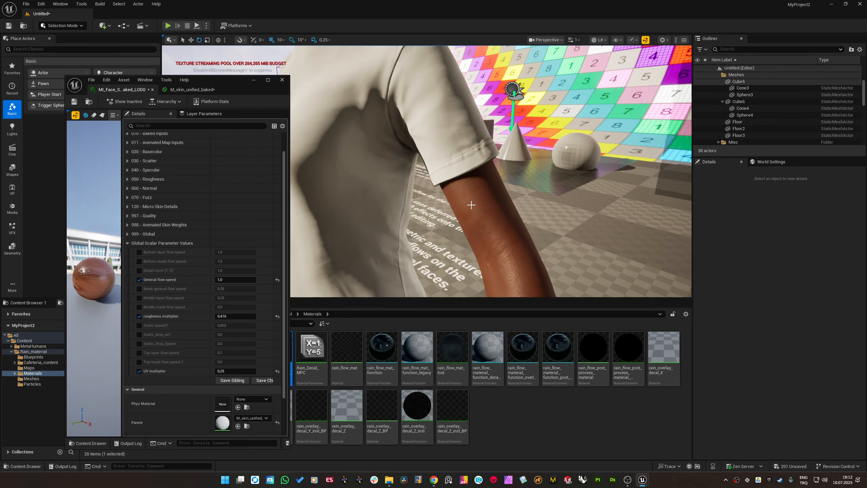
Open the BP_example blueprint of the MetaHuman and select its Body component in the blueprint viewport.
scroll(471, 204, "down", 3)
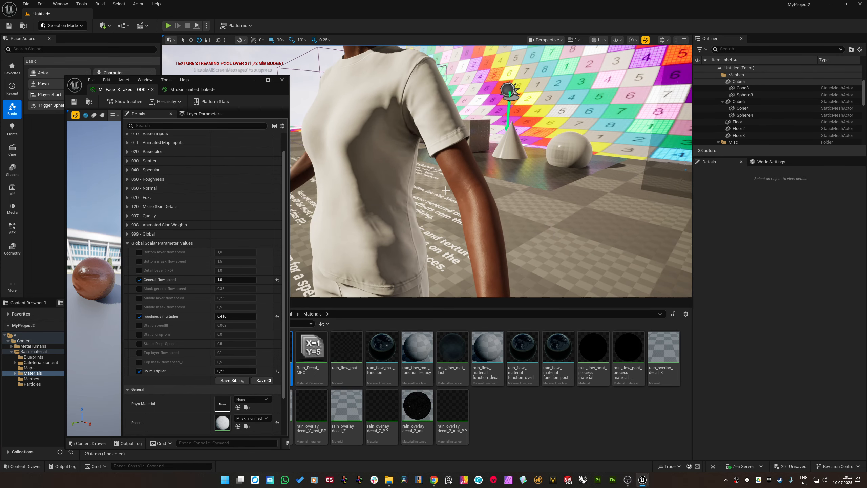
left_click(475, 201)
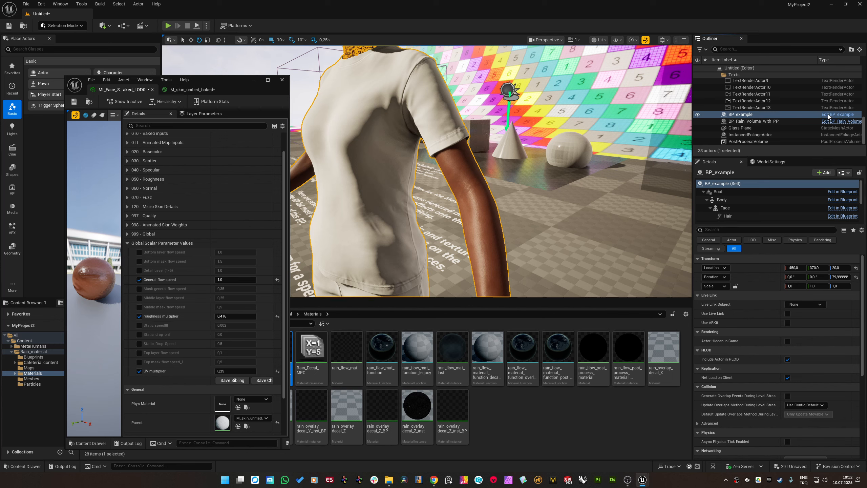
left_click(836, 114)
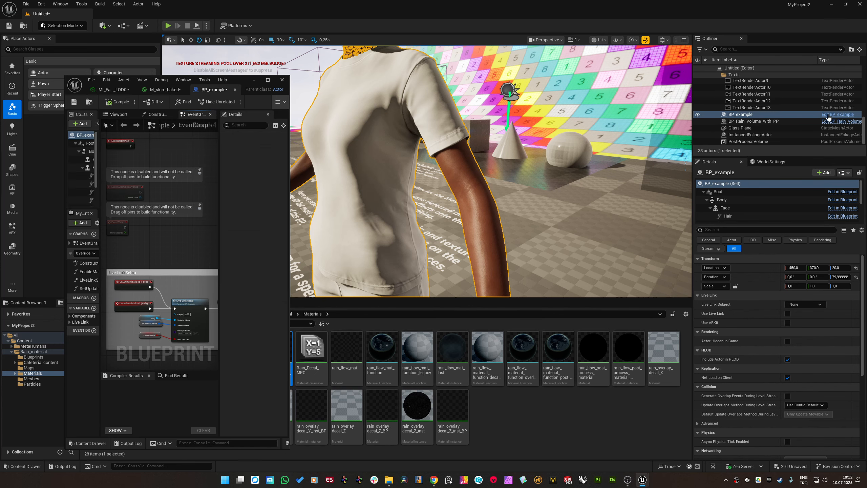
left_click(122, 114)
scroll(147, 246, "up", 6)
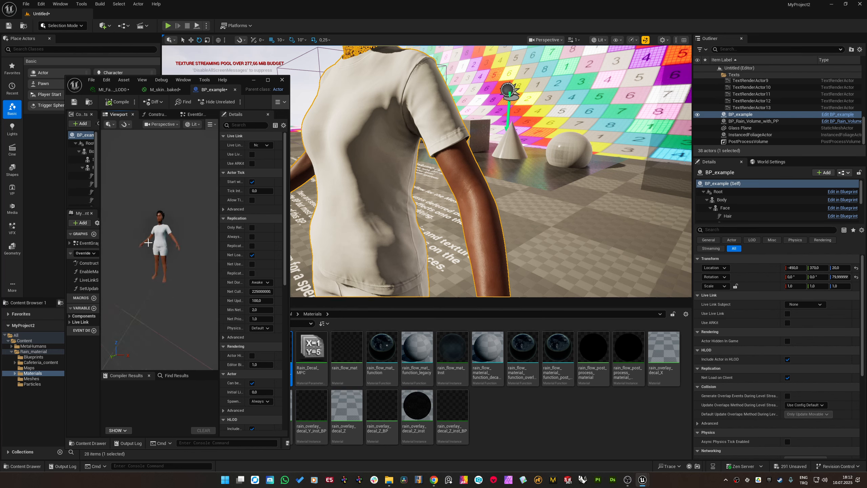
left_click(150, 246)
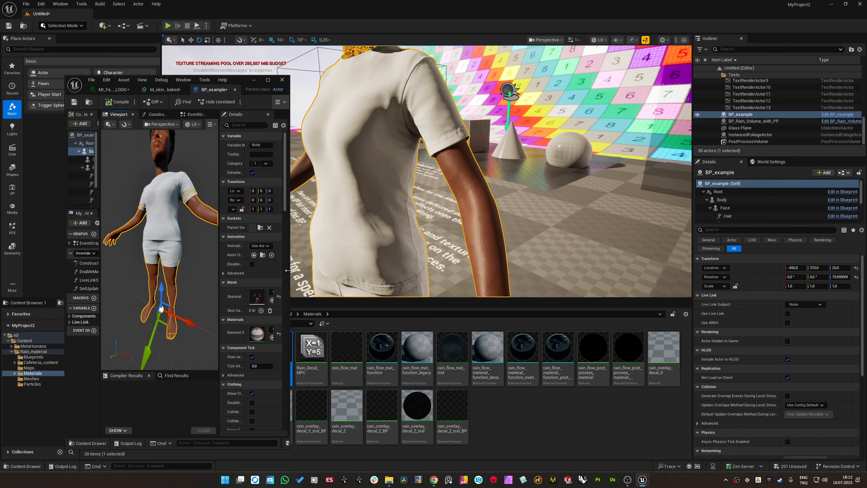
Widen the blueprint editor window and open the Body component's MI_Body_Baked material instance.
left_click_drag(288, 270, 460, 273)
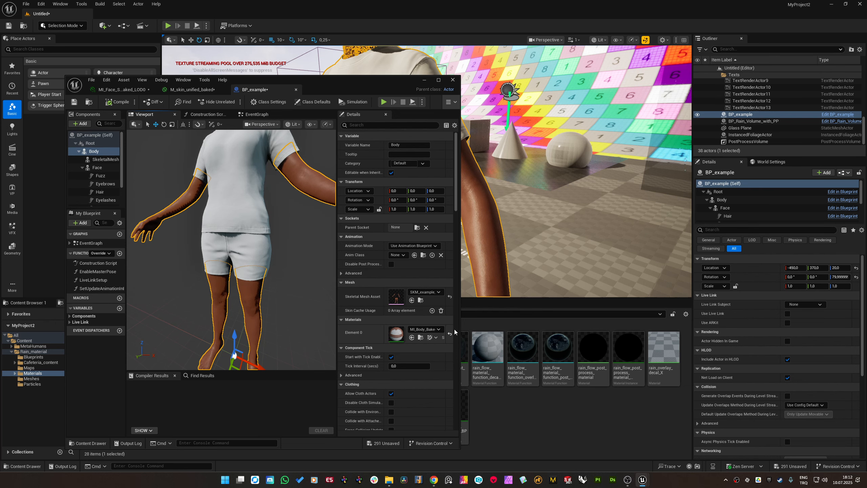
left_click_drag(459, 326, 555, 327)
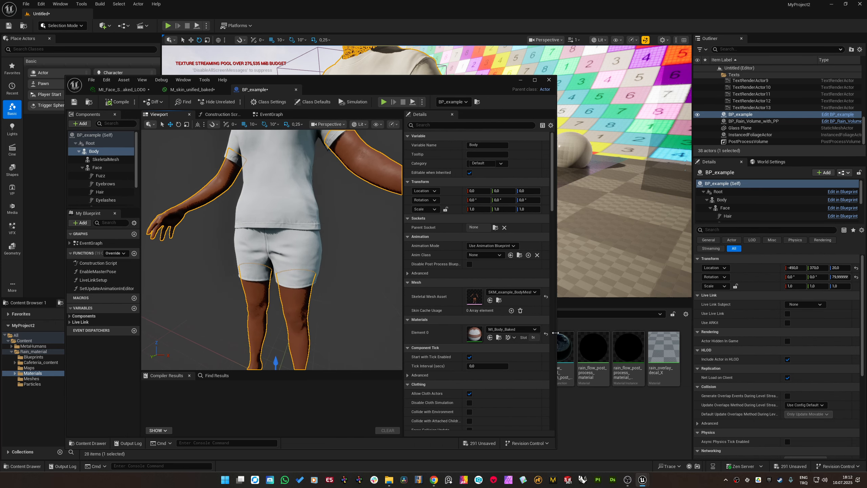
double_click(478, 338)
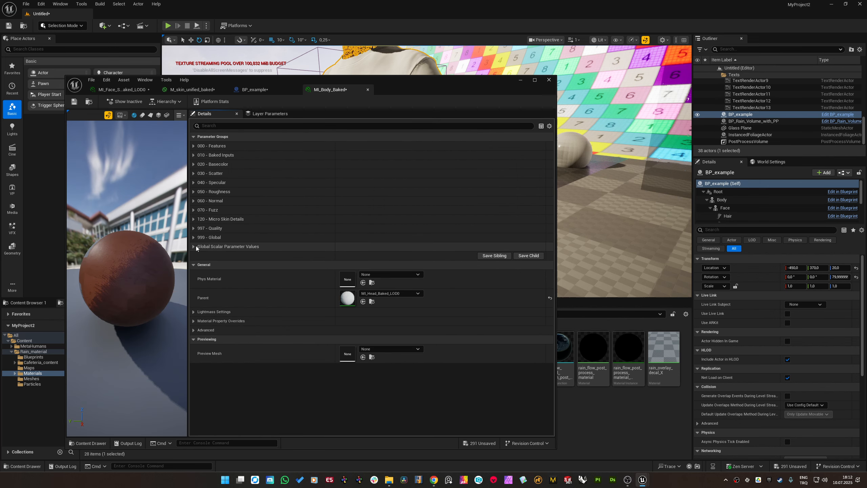
Fit the editor window beside the character and override MI_Body_Baked's UV multiplier under Global Scalar Parameter Values with 0,25.
left_click(193, 246)
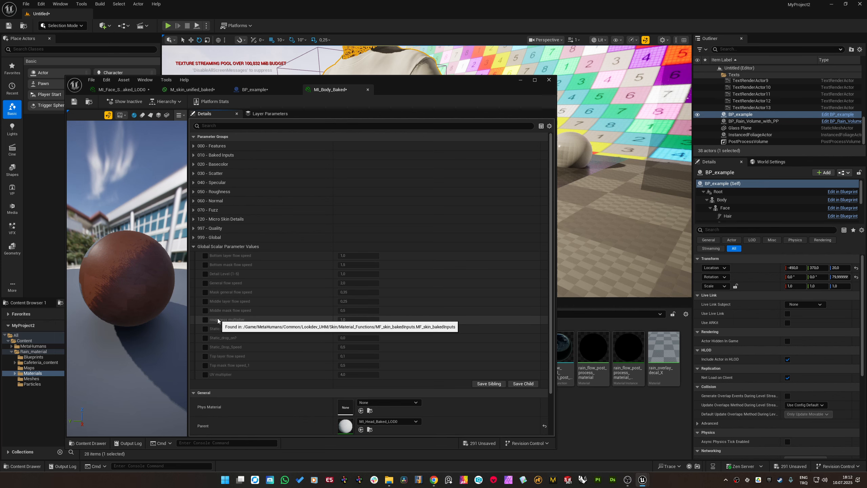
left_click_drag(412, 82, 362, 67)
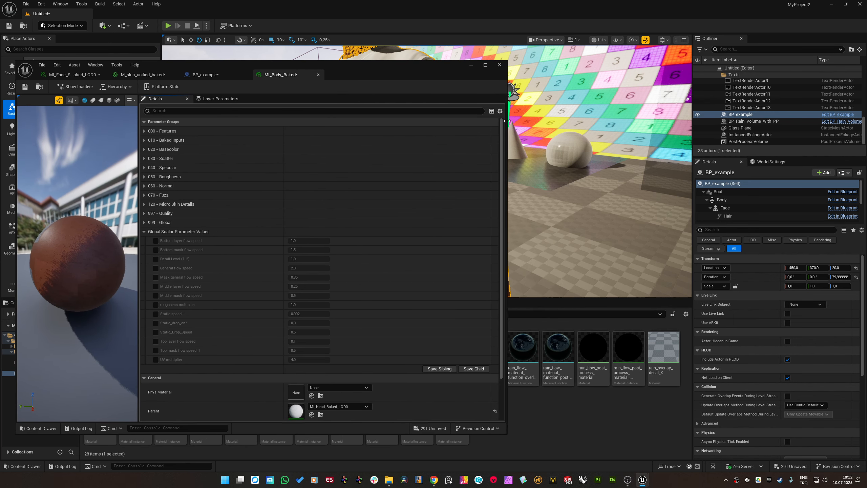
left_click_drag(506, 121, 283, 123)
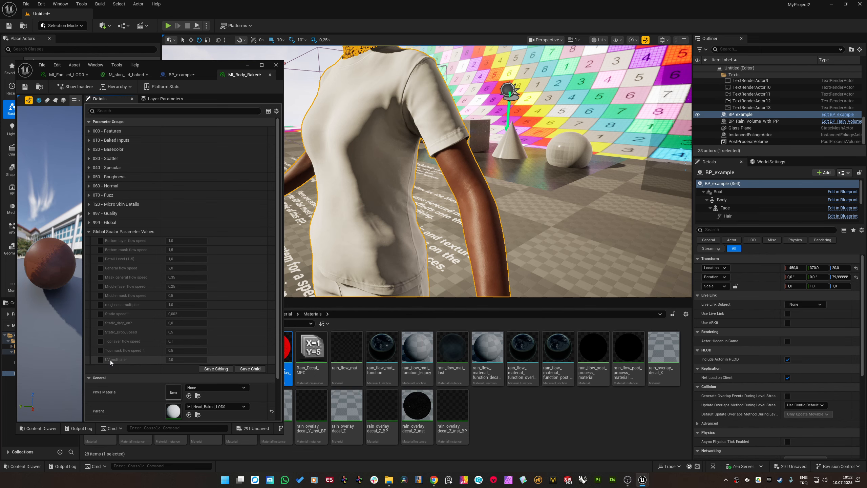
left_click(100, 359)
left_click(180, 359)
type(",25")
key("Return")
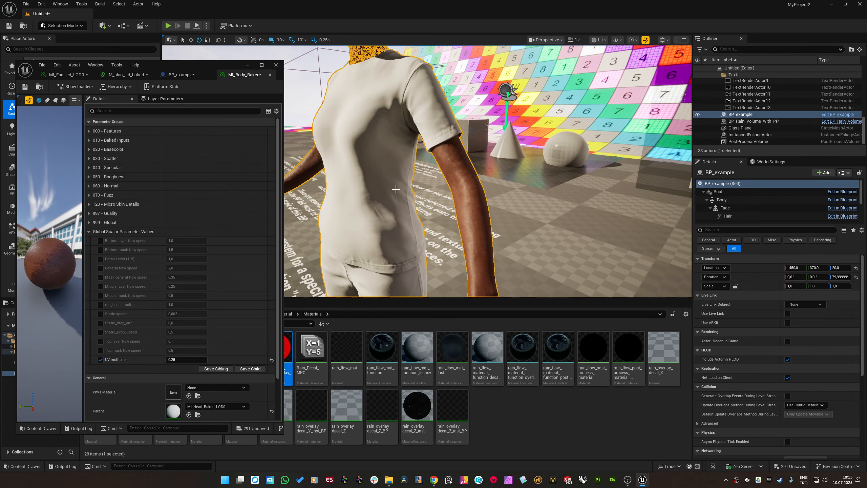
Check the rain pattern on the MetaHuman's arms and legs and clear the level selection.
left_click_drag(396, 189, 379, 218)
left_click_drag(396, 190, 392, 171)
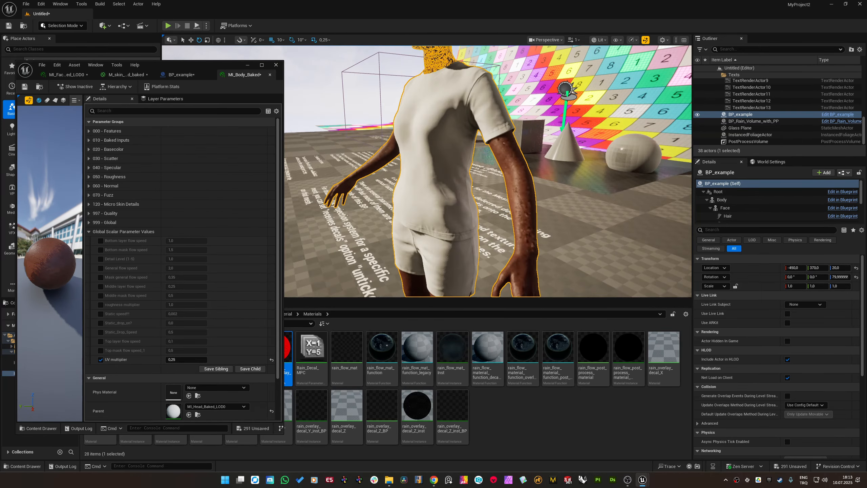
mouse_move(396, 189)
right_mouse_down()
mouse_move(395, 239)
mouse_move(395, 181)
right_mouse_up()
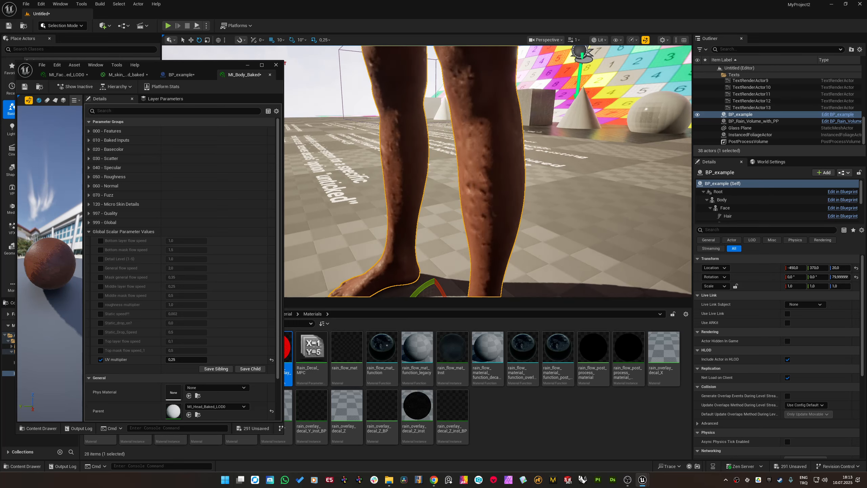
right_click_drag(474, 207, 472, 177)
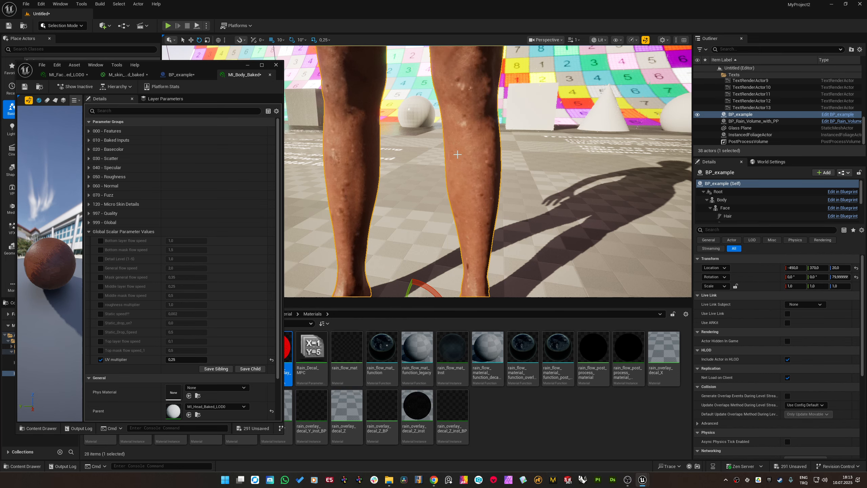
scroll(457, 154, "down", 3)
middle_click_drag(457, 154, 459, 133)
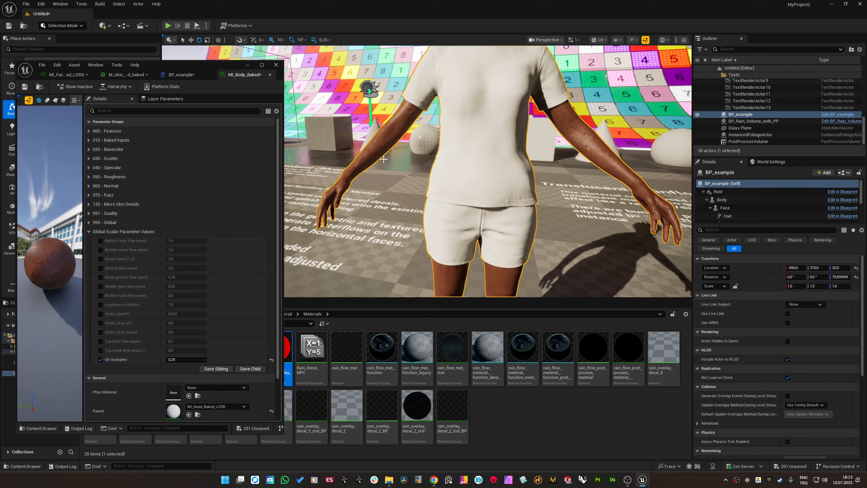
key("Escape")
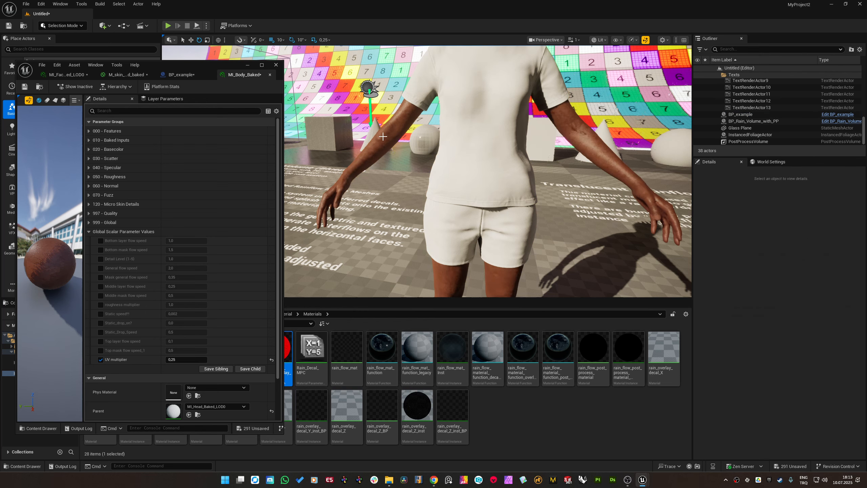
left_click(450, 275)
left_click(404, 175)
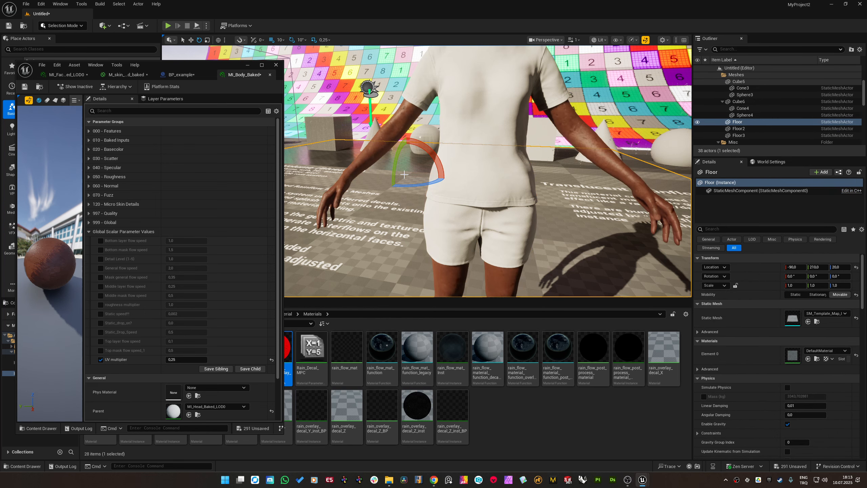
key("Escape")
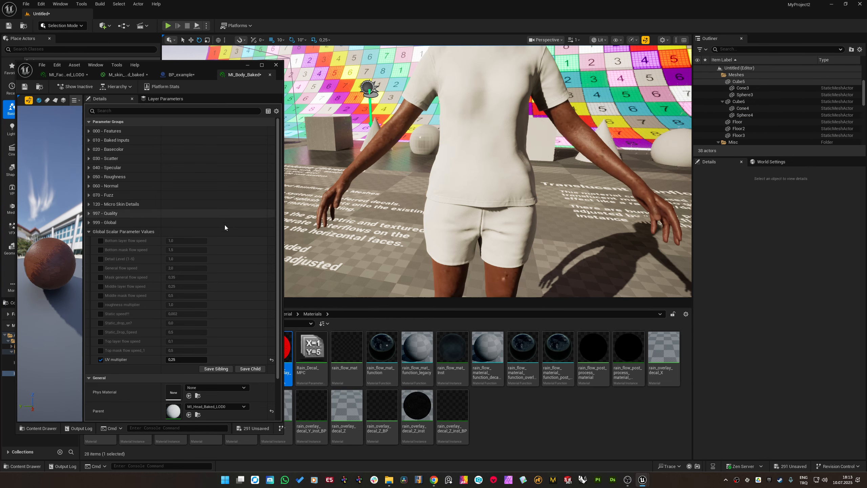
Override Static_drop_on? with 1 in the body material instance.
left_click(101, 322)
left_click(181, 323)
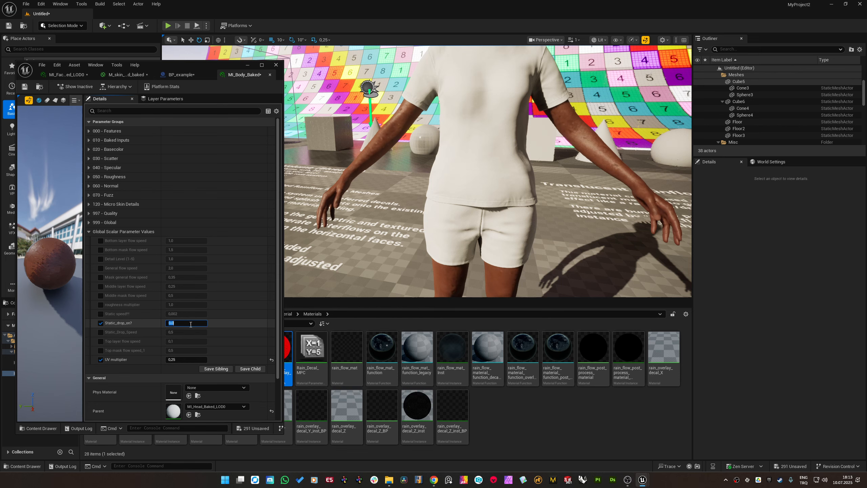
type("1")
key("Return")
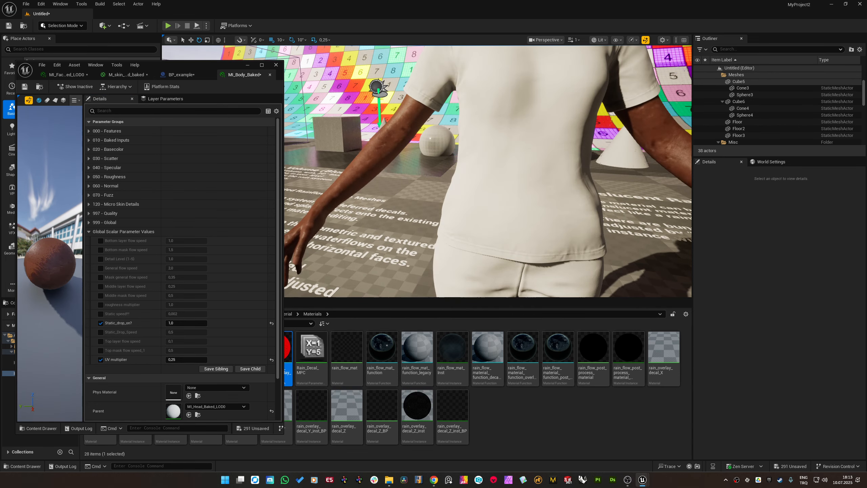
Override General flow speed with 0 in the body material instance.
left_click(101, 268)
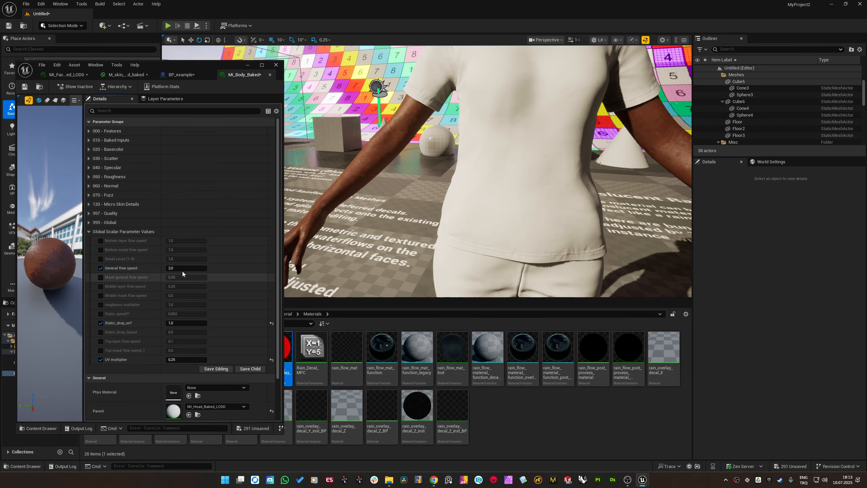
left_click(182, 269)
type("0")
key("Return")
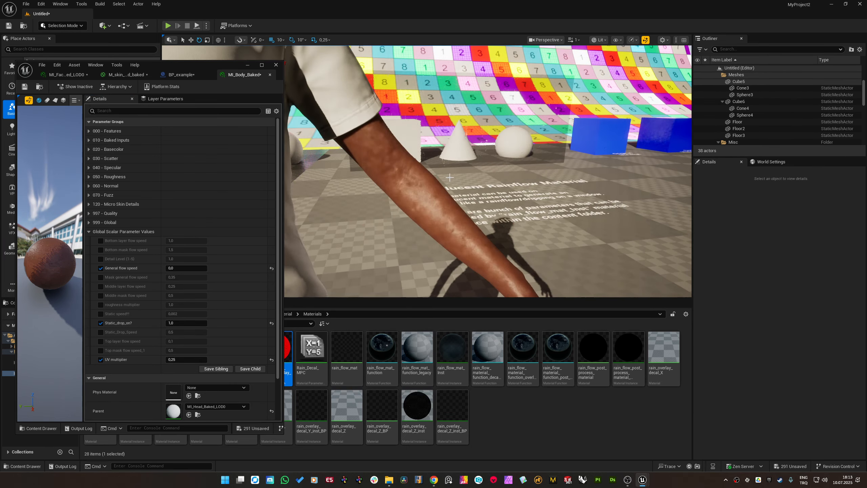
Set the body material instance's UV multiplier to 0,5.
left_click(176, 361)
type("0,5")
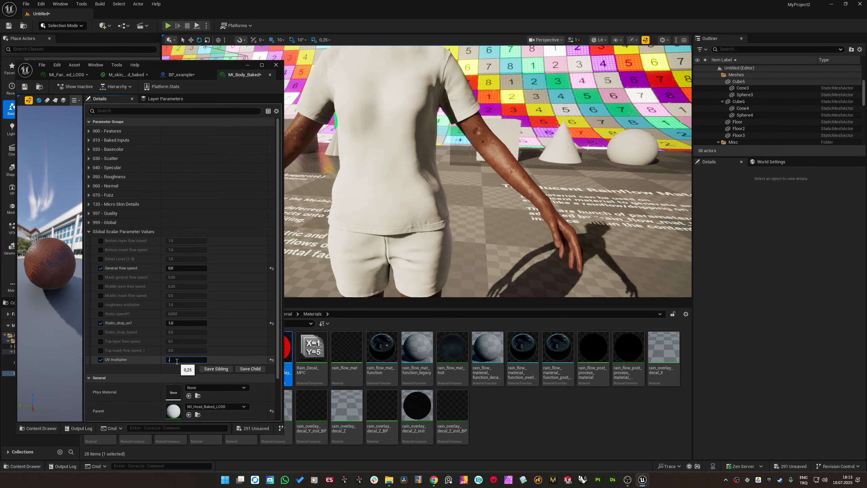
key("Return")
Examine the rain drops on the MetaHuman's legs, arms and face up close and close the material instance editor window.
left_click_drag(426, 184, 416, 221)
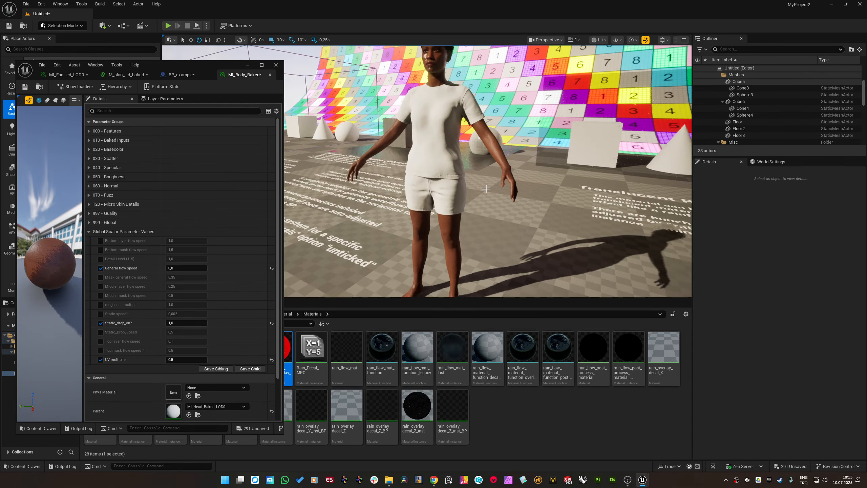
middle_click_drag(425, 170, 425, 194)
left_click_drag(426, 195, 425, 144)
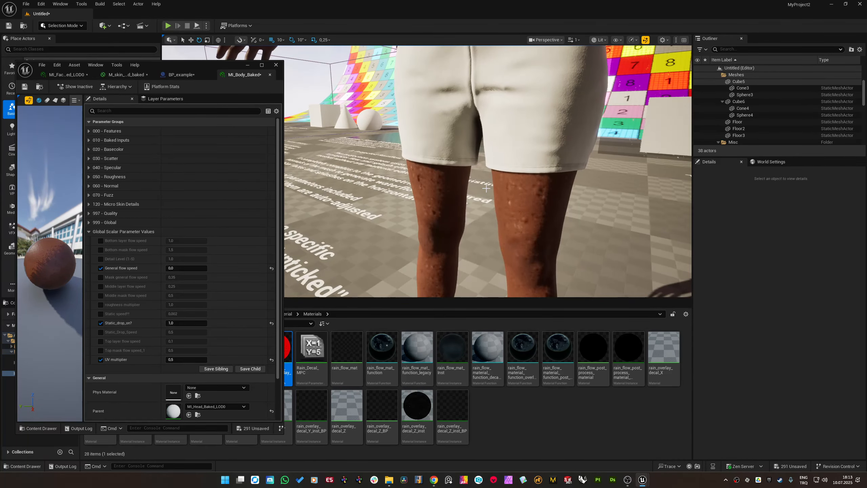
middle_click_drag(426, 171, 426, 119)
mouse_move(426, 144)
left_mouse_down()
mouse_move(425, 185)
mouse_move(425, 144)
left_mouse_up()
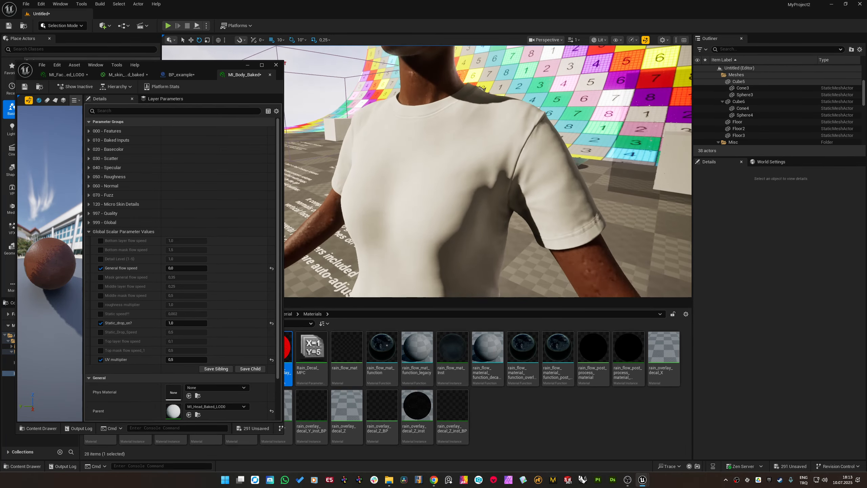
middle_click_drag(426, 170, 426, 130)
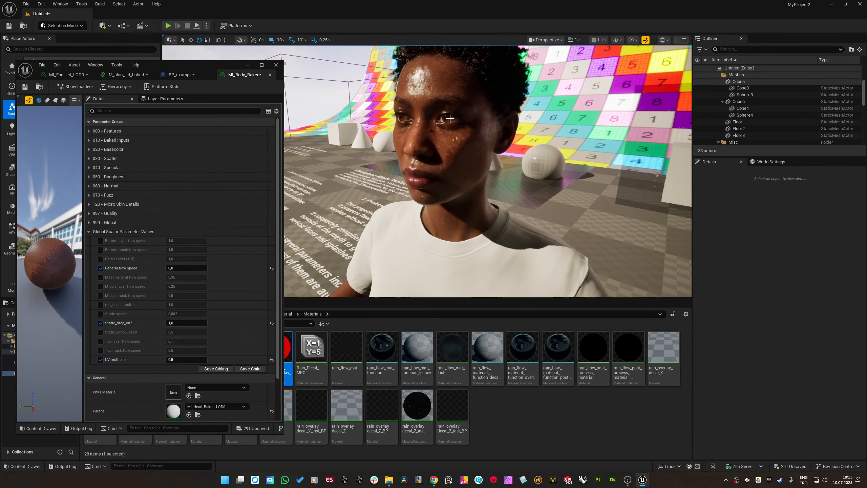
left_click_drag(461, 167, 461, 212)
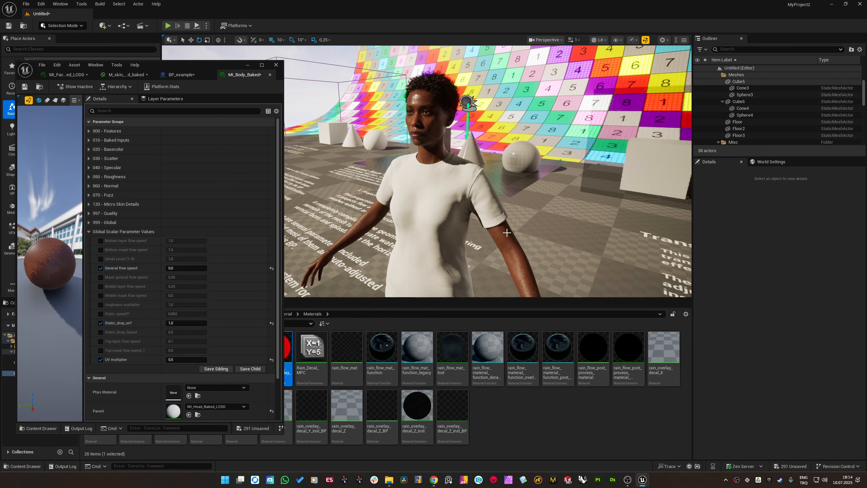
left_click_drag(466, 147, 454, 119)
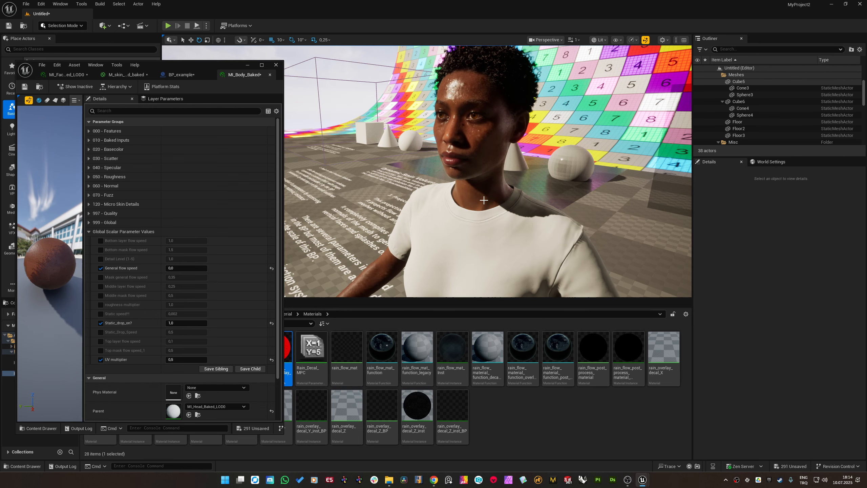
left_click_drag(474, 174, 471, 153)
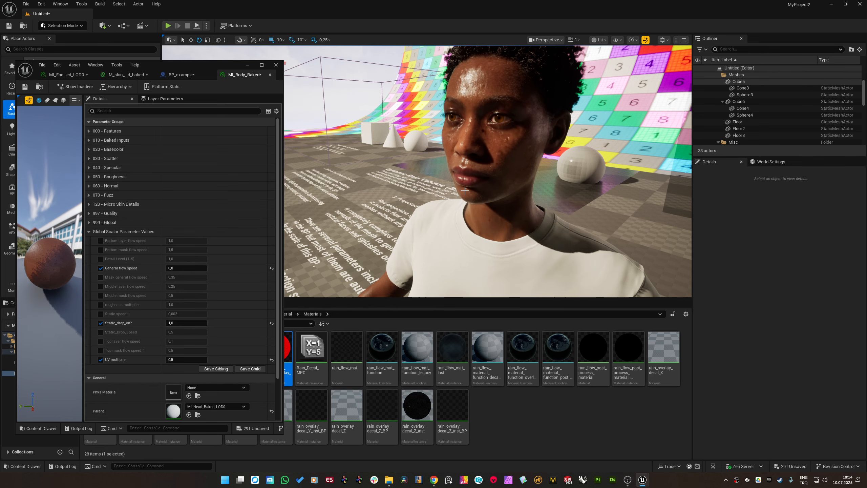
left_click_drag(334, 194, 344, 215)
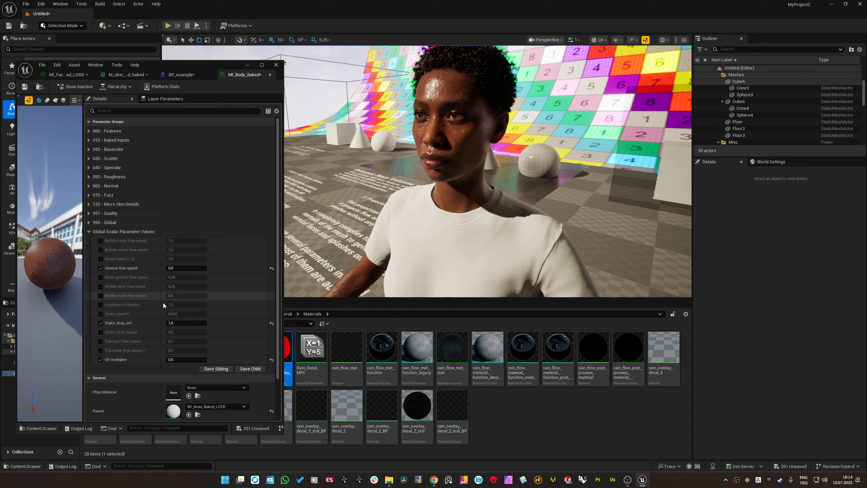
scroll(641, 136, "up", 3)
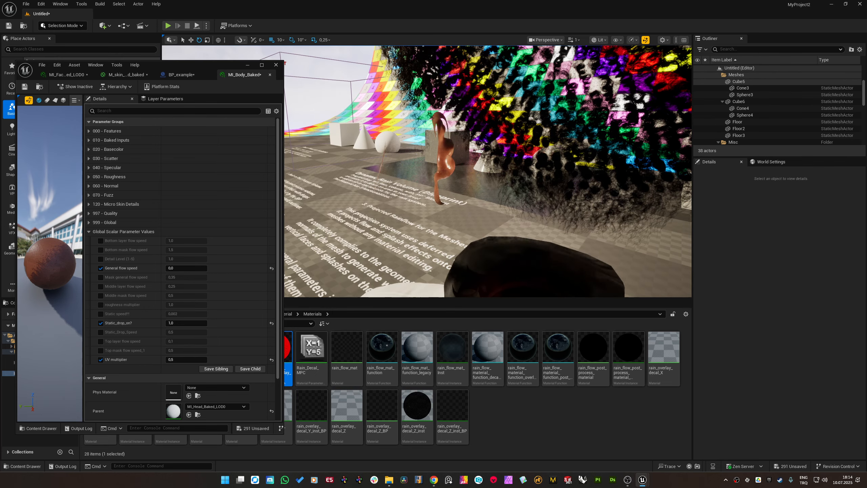
scroll(641, 136, "down", 3)
scroll(641, 136, "up", 1)
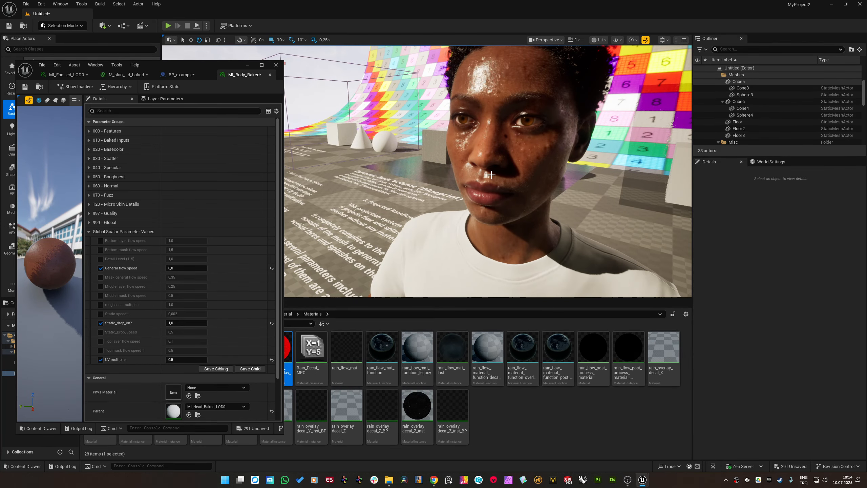
left_click(275, 66)
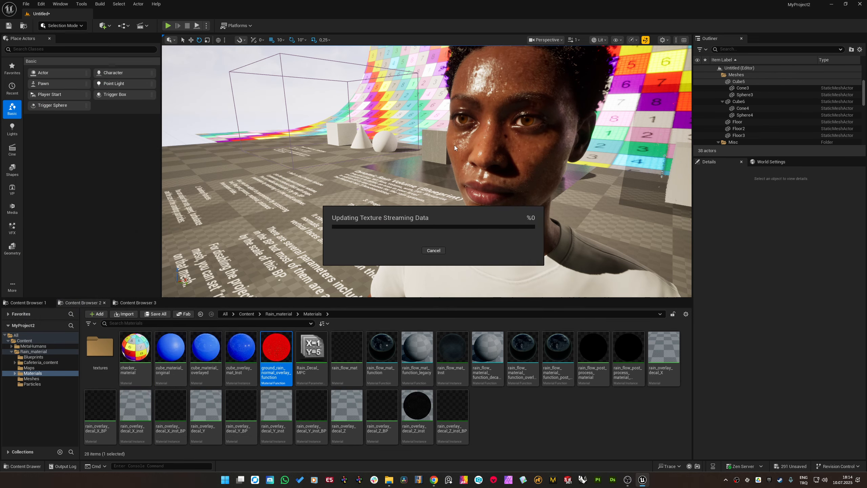